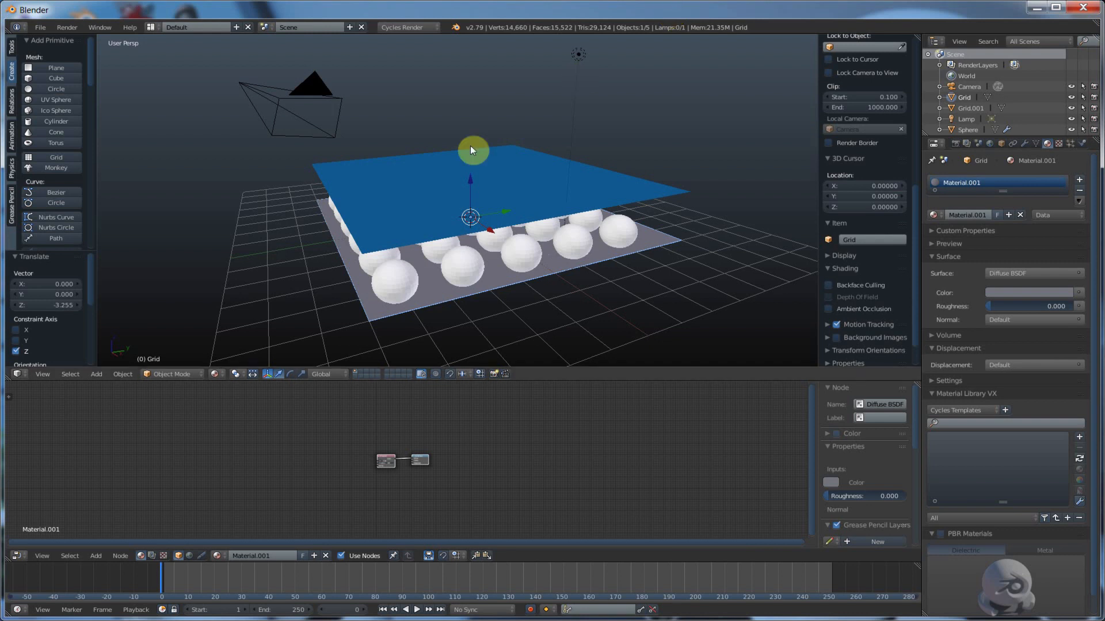
Raise the blue plane about 1.64 units along the Z axis, above the array of spheres
drag(471, 178, 471, 149)
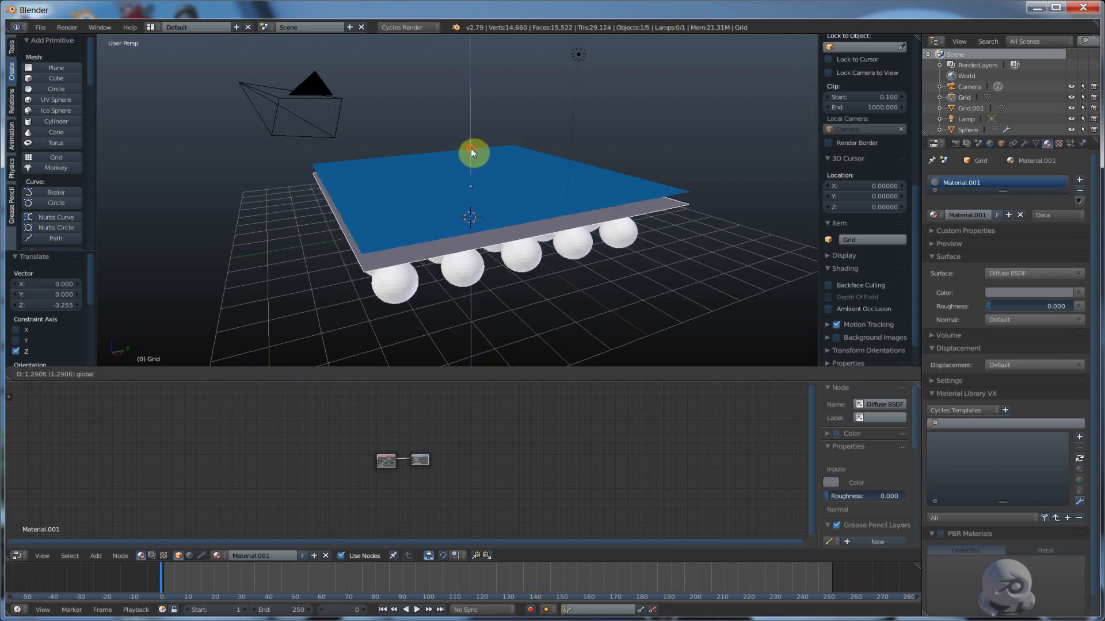
key(ctrl+z)
right_click(561, 176)
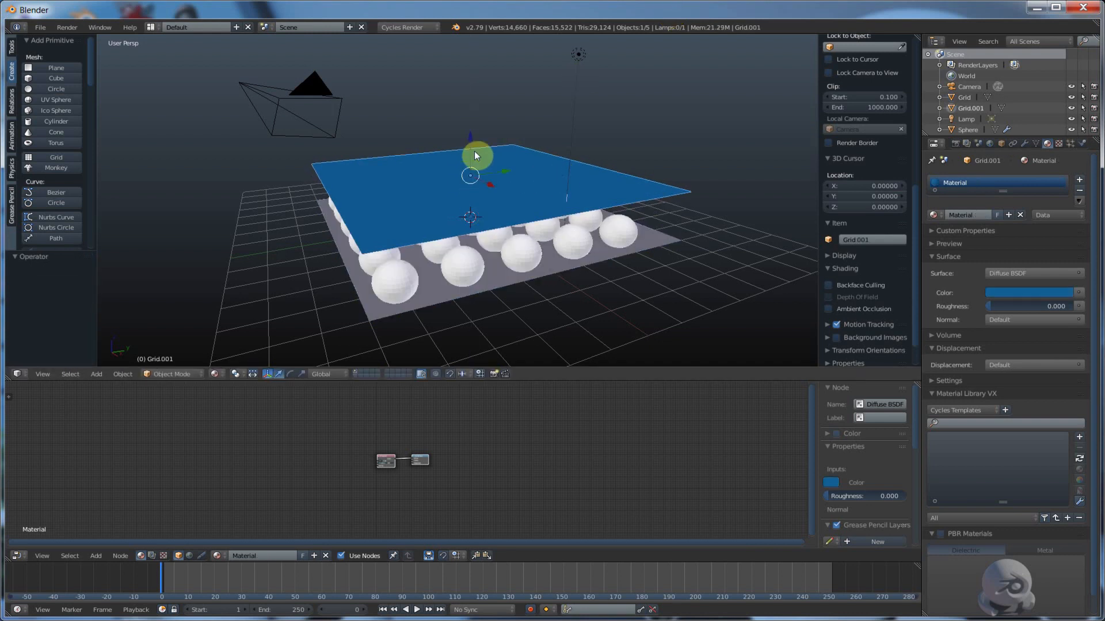
drag(469, 135, 471, 93)
Apply both Array modifiers on the sphere object so that the spheres become real geometry
right_click(435, 295)
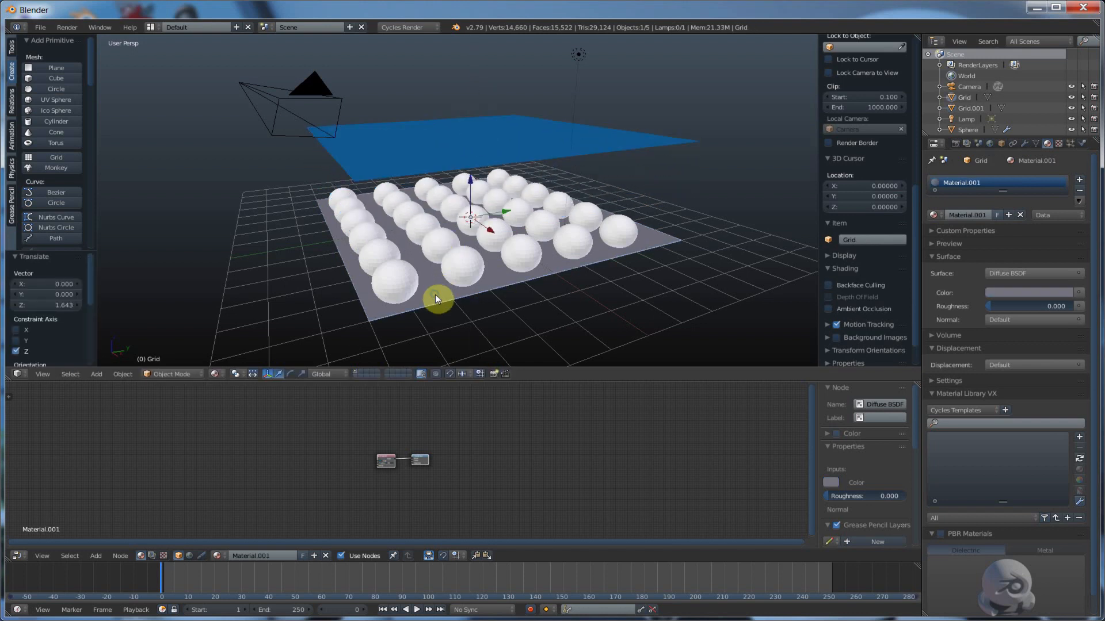
right_click(400, 279)
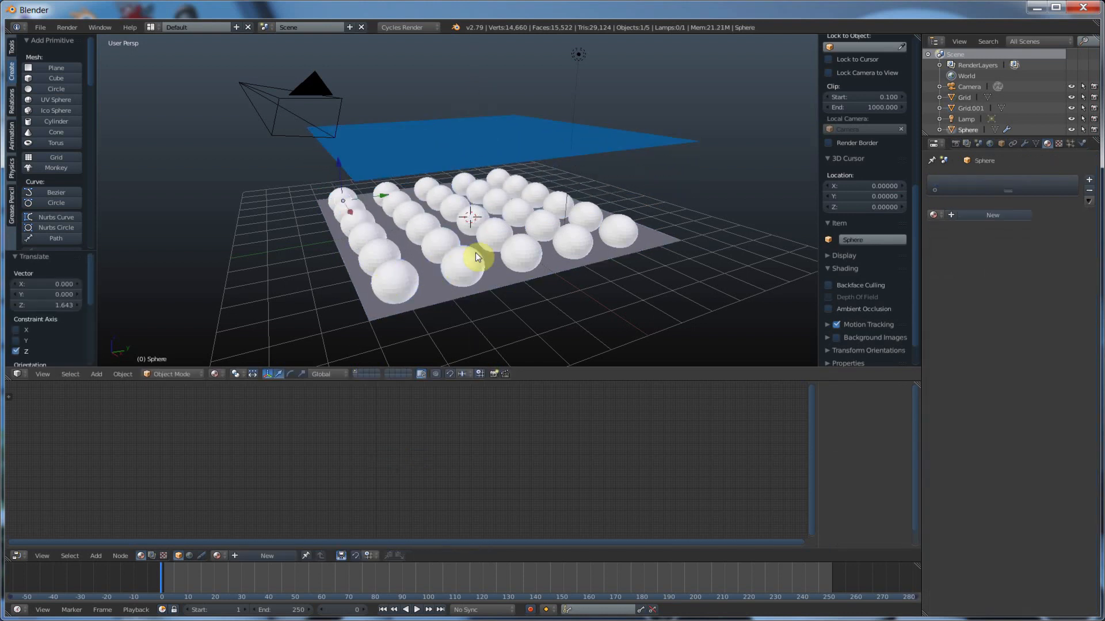
click(1025, 144)
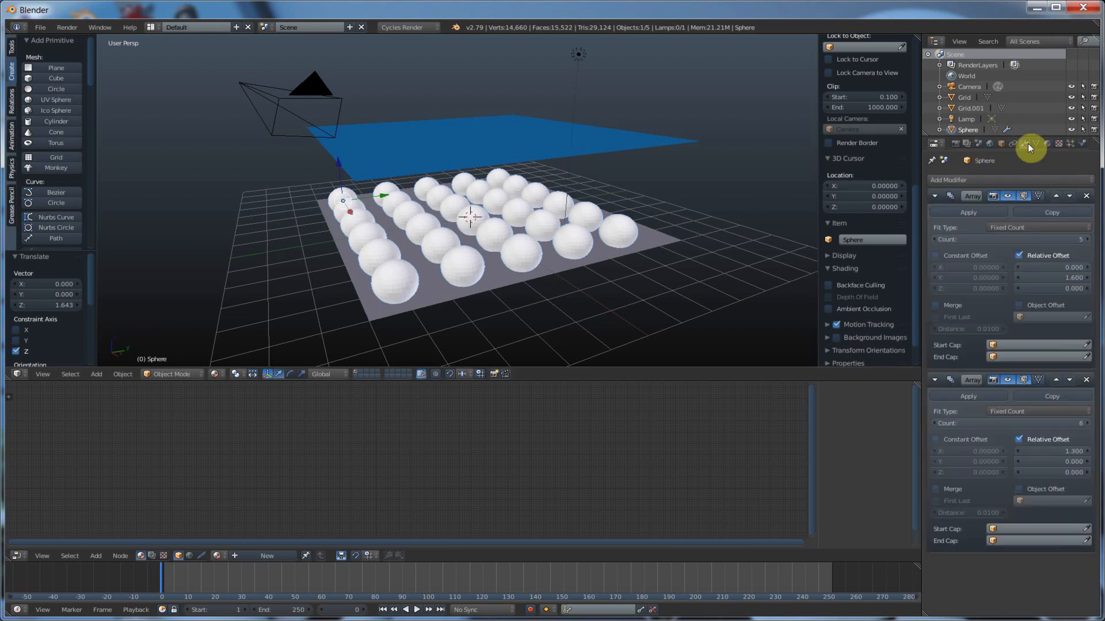
click(969, 396)
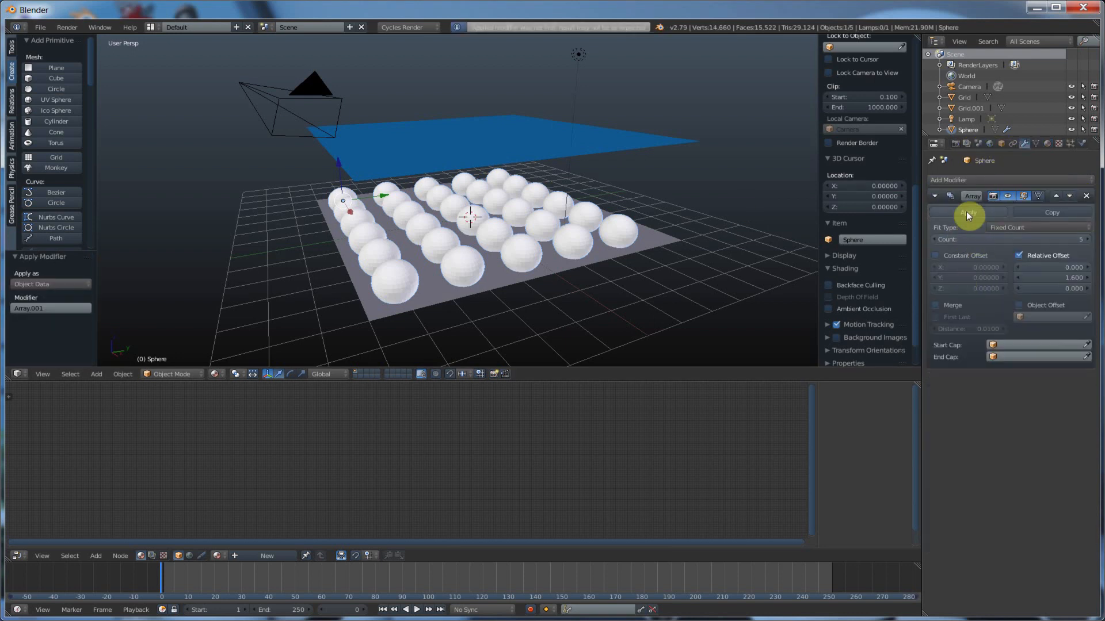
click(966, 213)
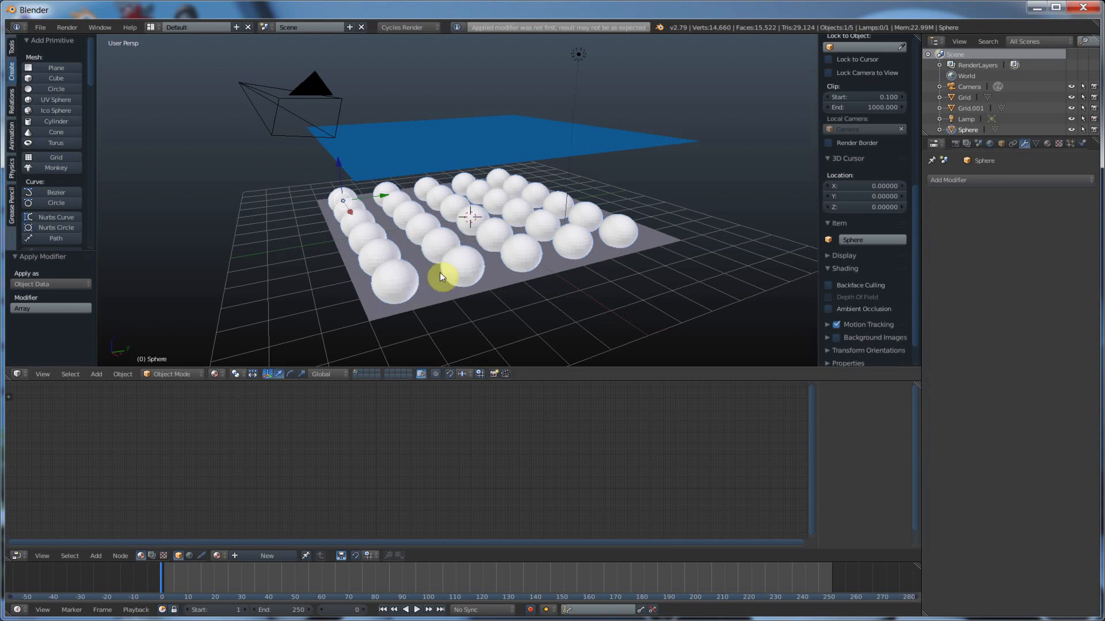
Examine the meshes of the blue plane and the ground plane in Edit Mode, and the ground plane's transform values
click(439, 303)
click(466, 159)
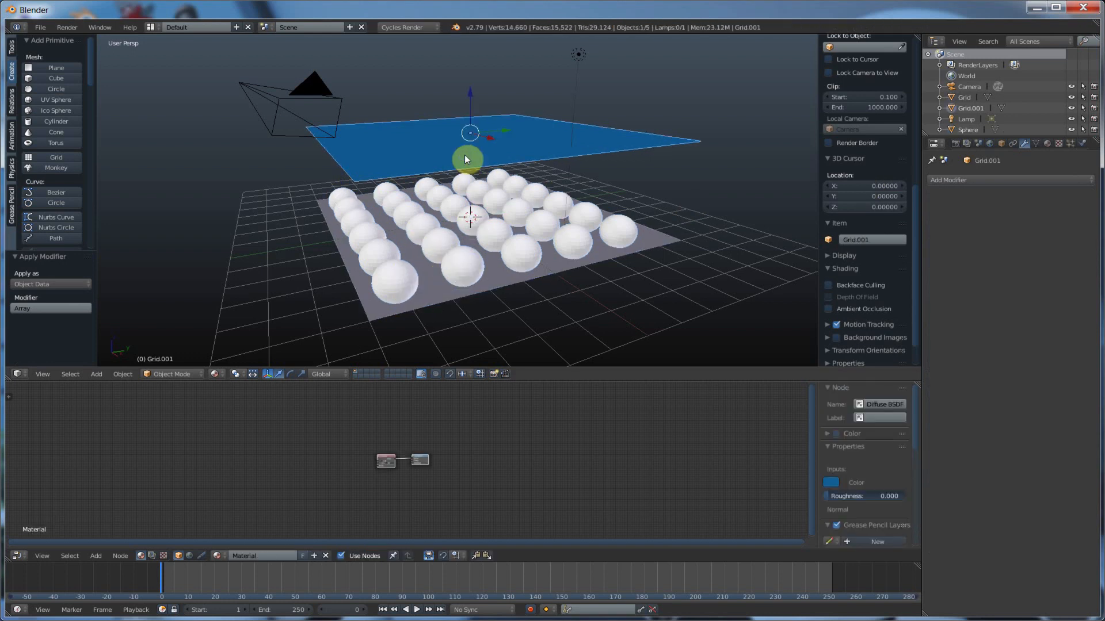
key(Tab)
key(Tab)
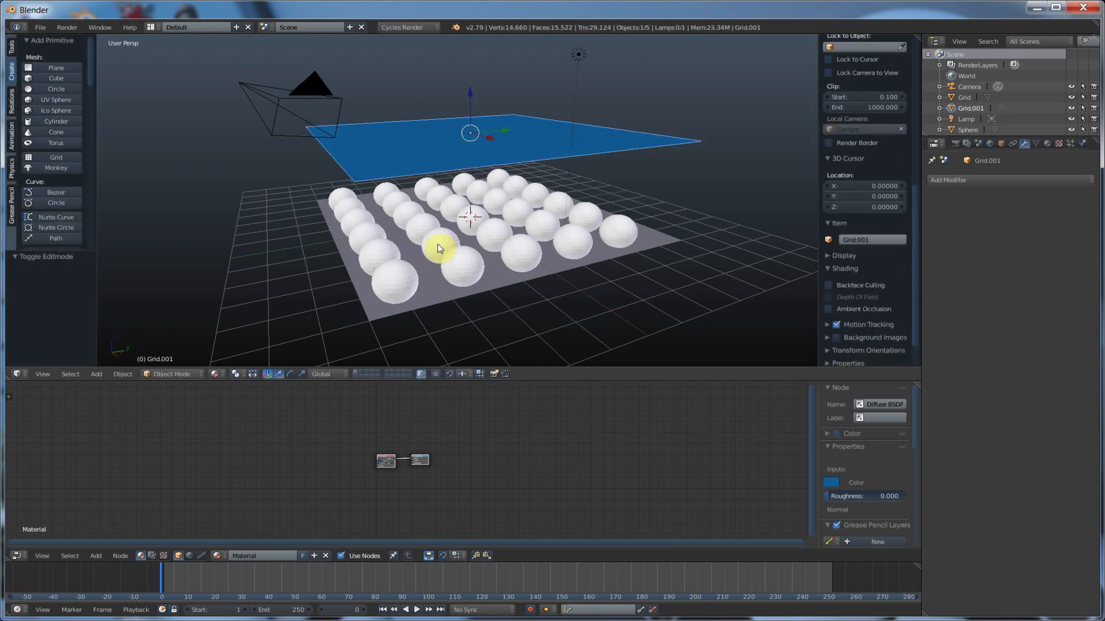
click(435, 309)
key(Tab)
key(Tab)
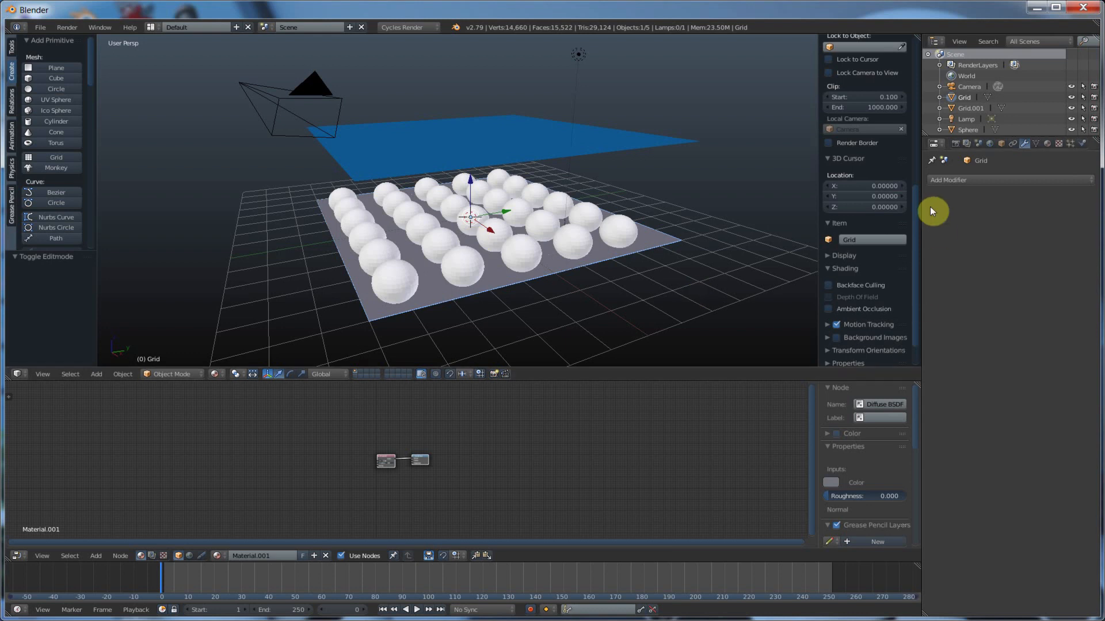
scroll(917, 203, up, 8)
scroll(910, 143, up, 5)
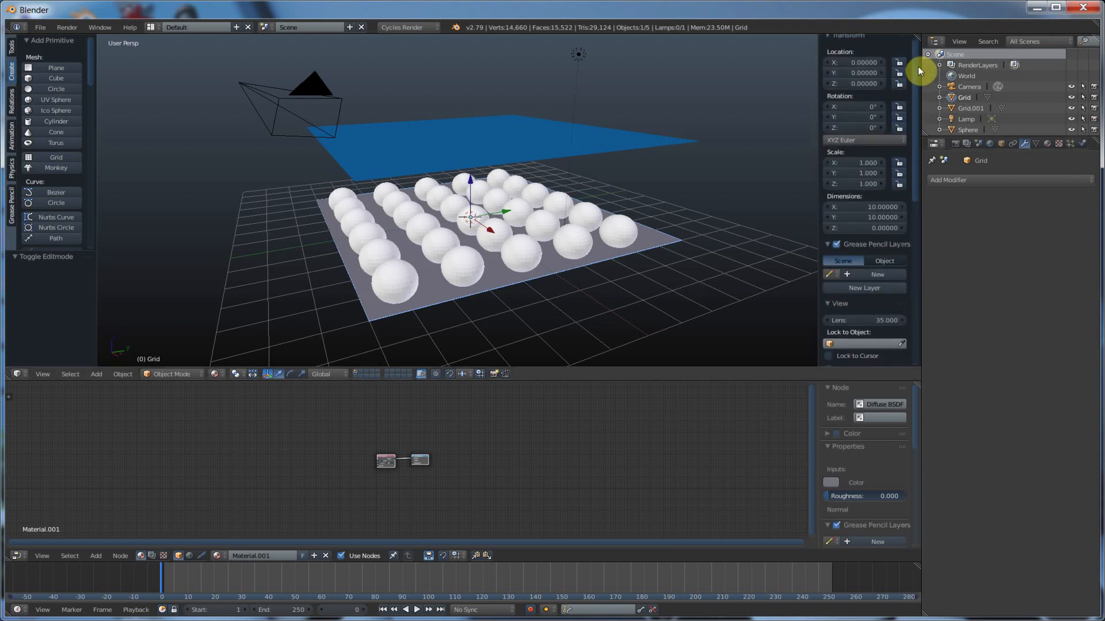
Enable Cloth physics on the blue plane above the spheres
right_click(434, 137)
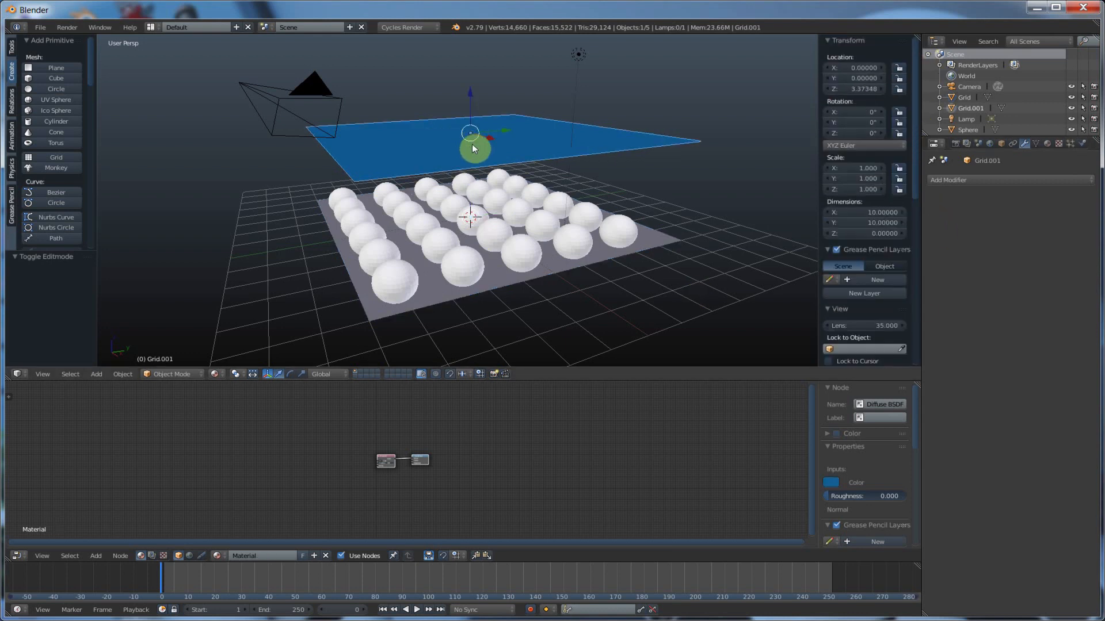
middle_drag(623, 154, 483, 172)
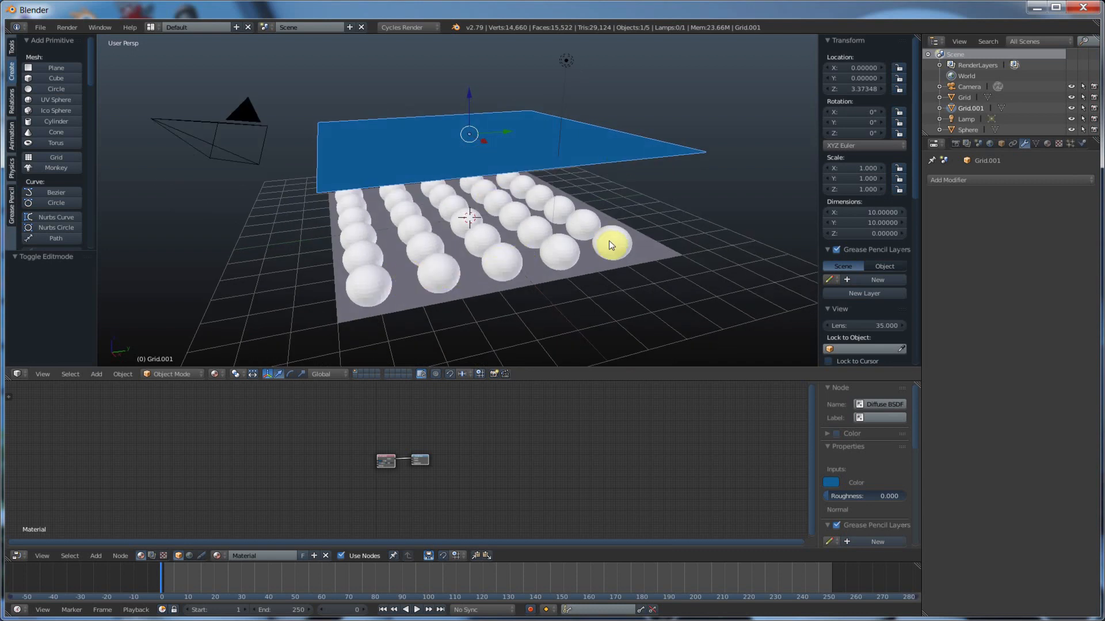
middle_drag(600, 244, 611, 238)
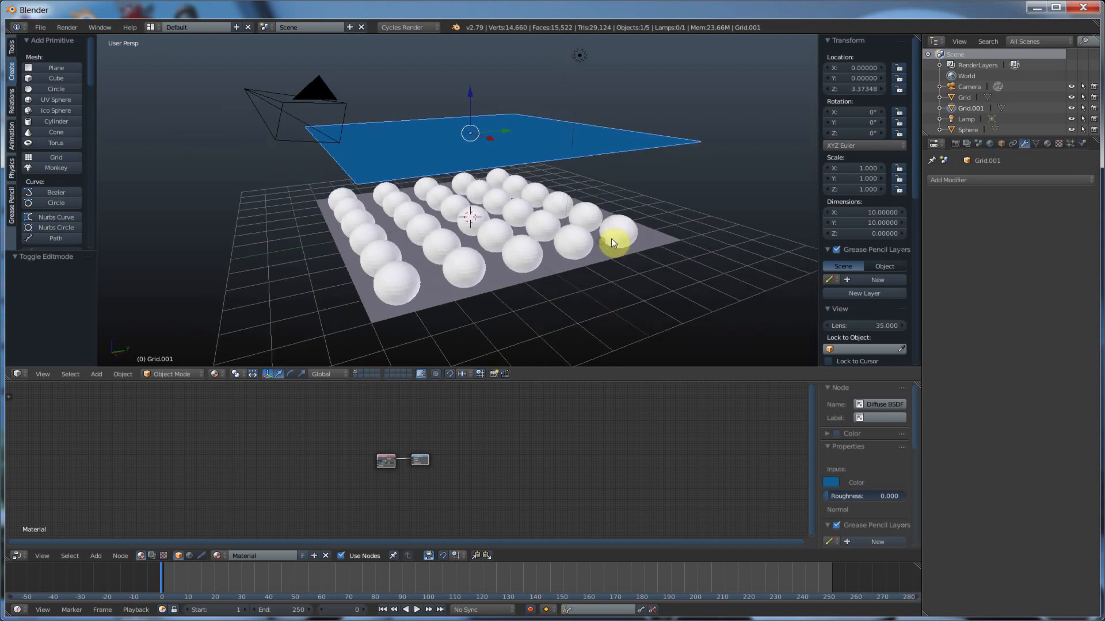
click(1084, 144)
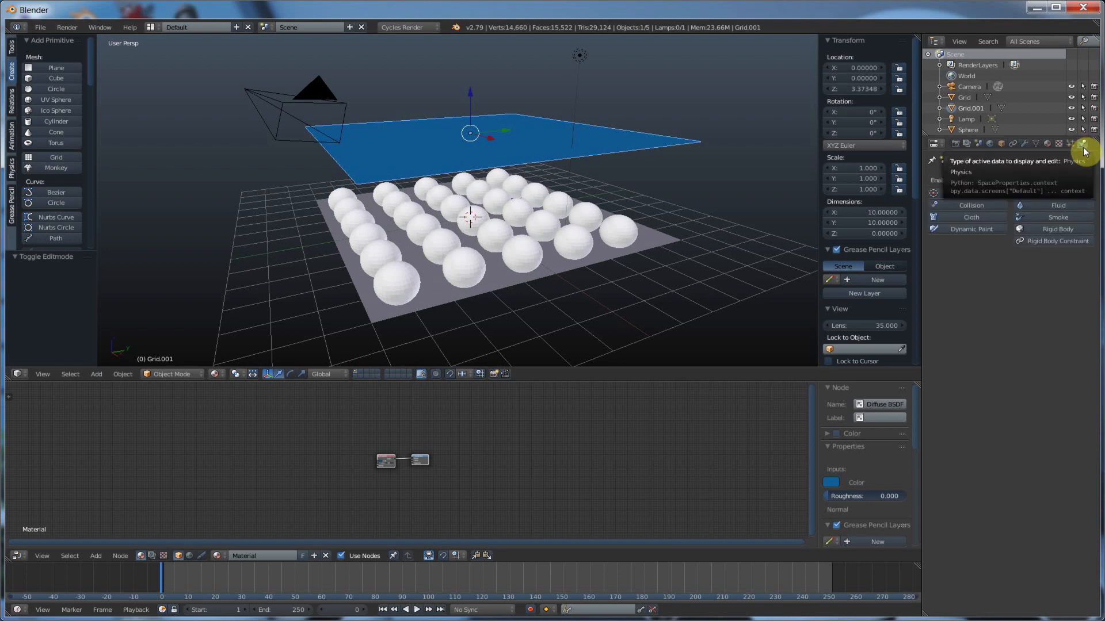
click(965, 217)
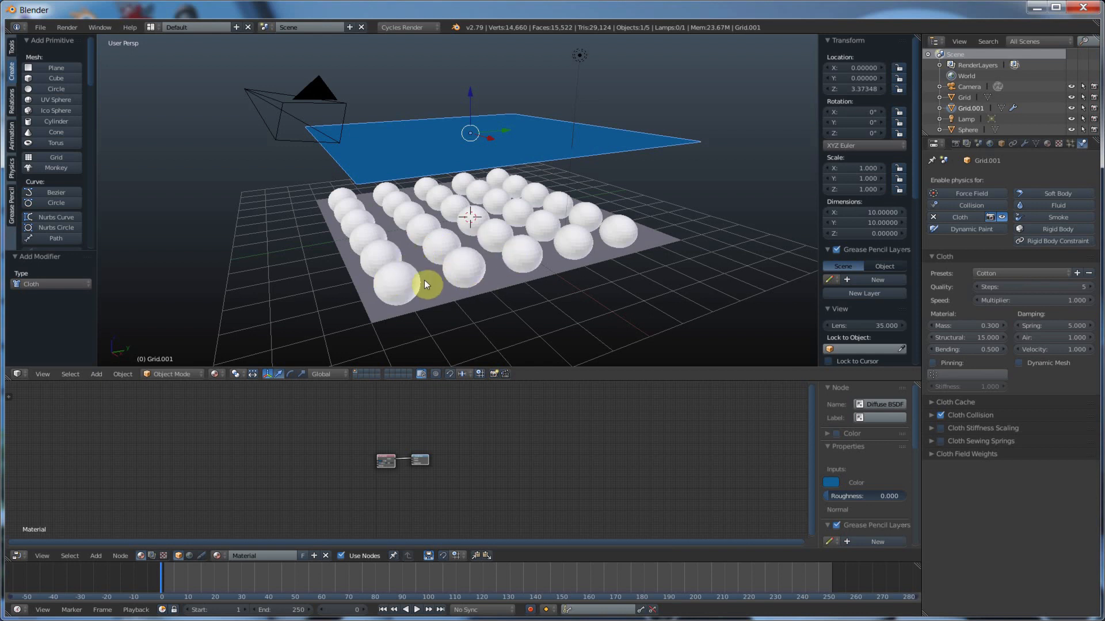
Enable Collision physics on the ground plane and on the sphere object
right_click(436, 293)
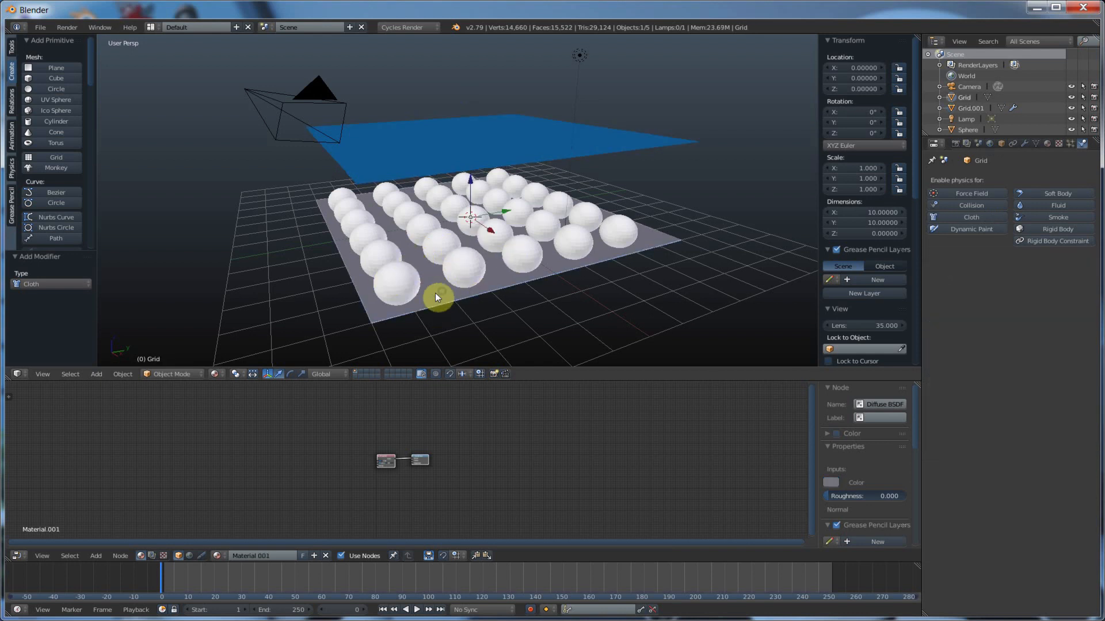
click(967, 205)
right_click(401, 282)
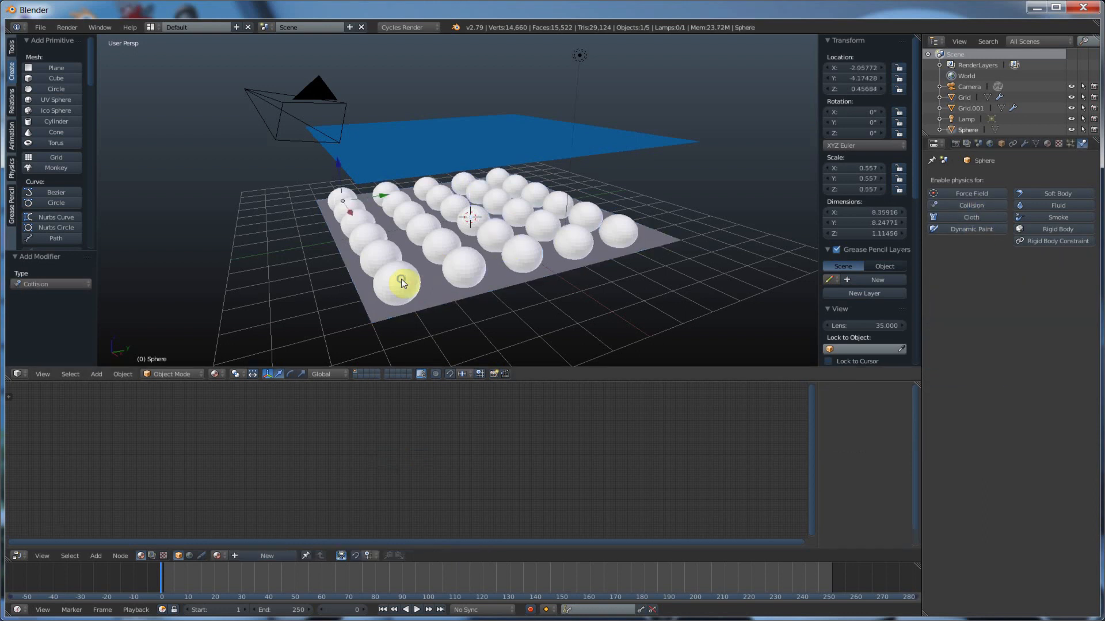
click(961, 207)
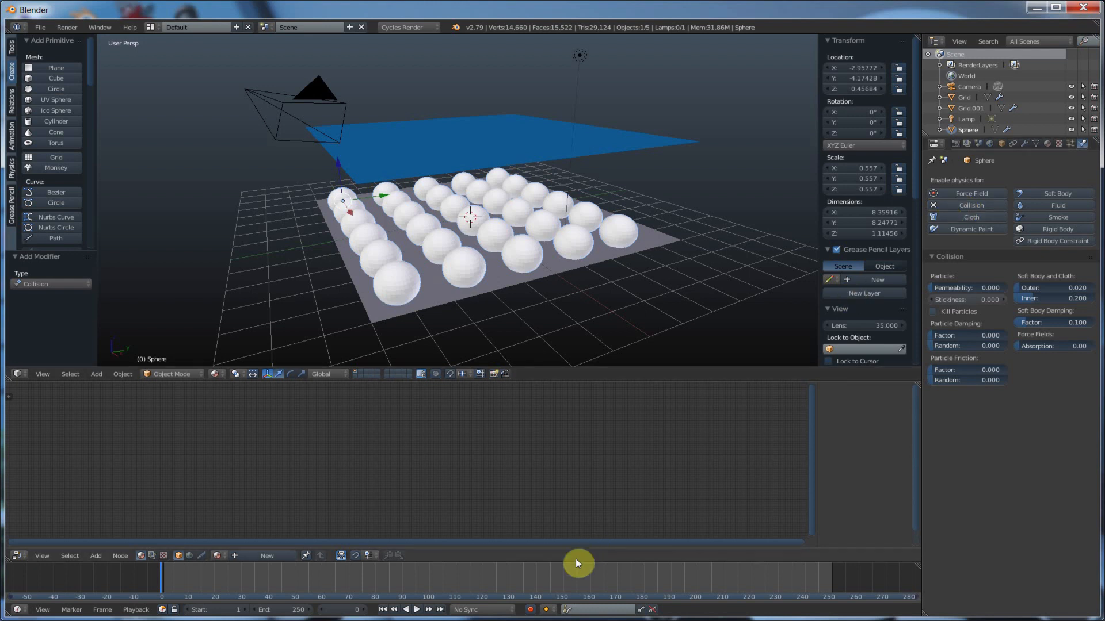
Play the simulation to check how the blue plane drapes over the spheres, and rewind to the first frame
click(416, 610)
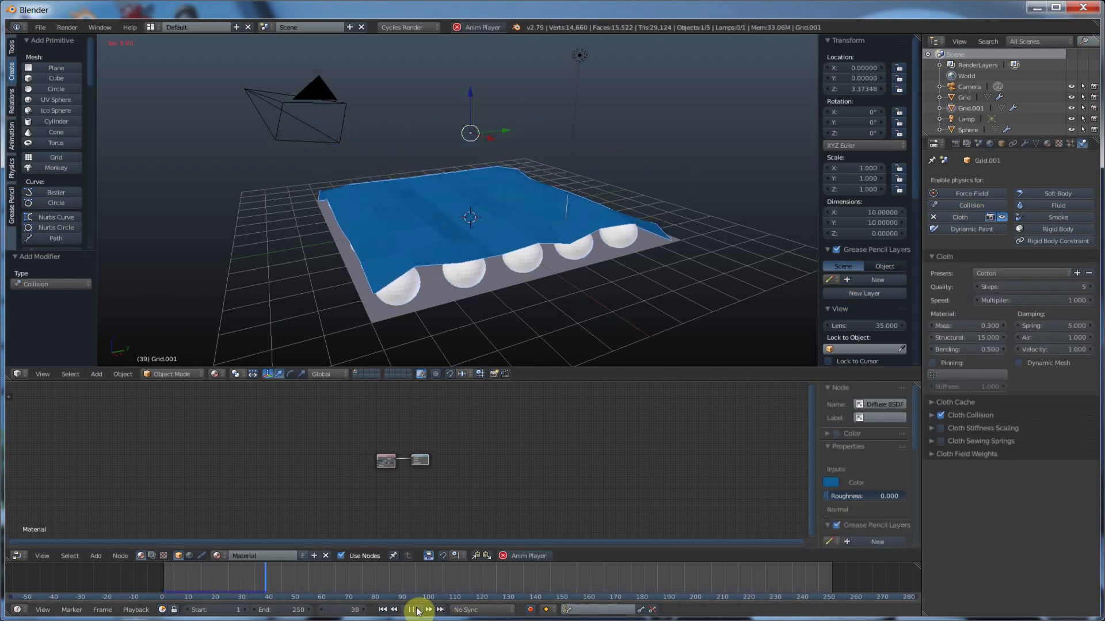
click(412, 609)
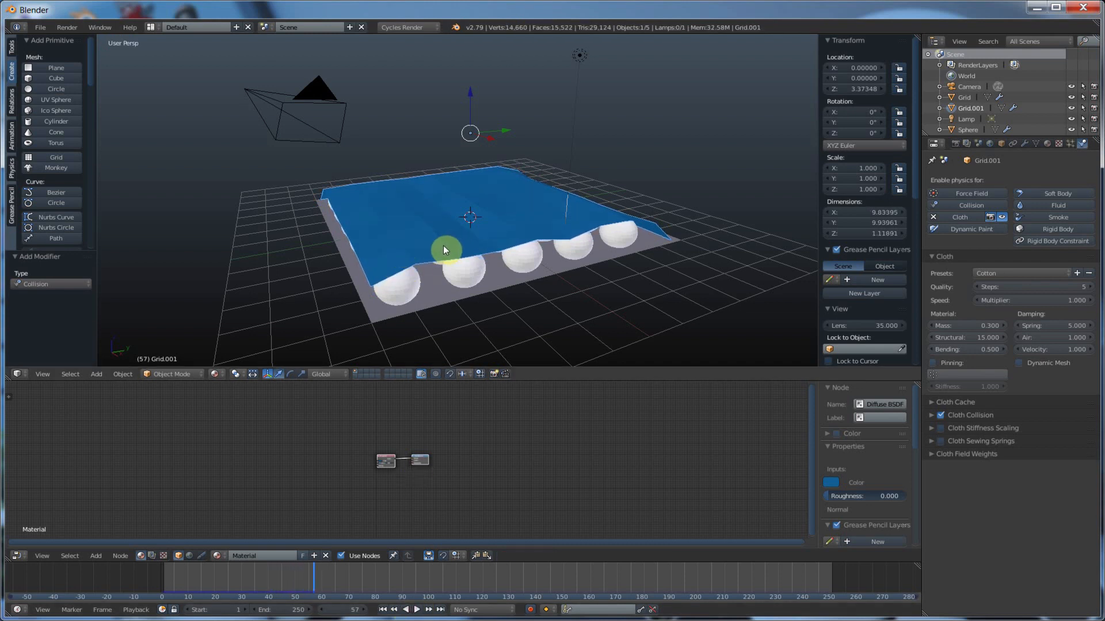
middle_drag(558, 270, 355, 229)
scroll(558, 280, up, 3)
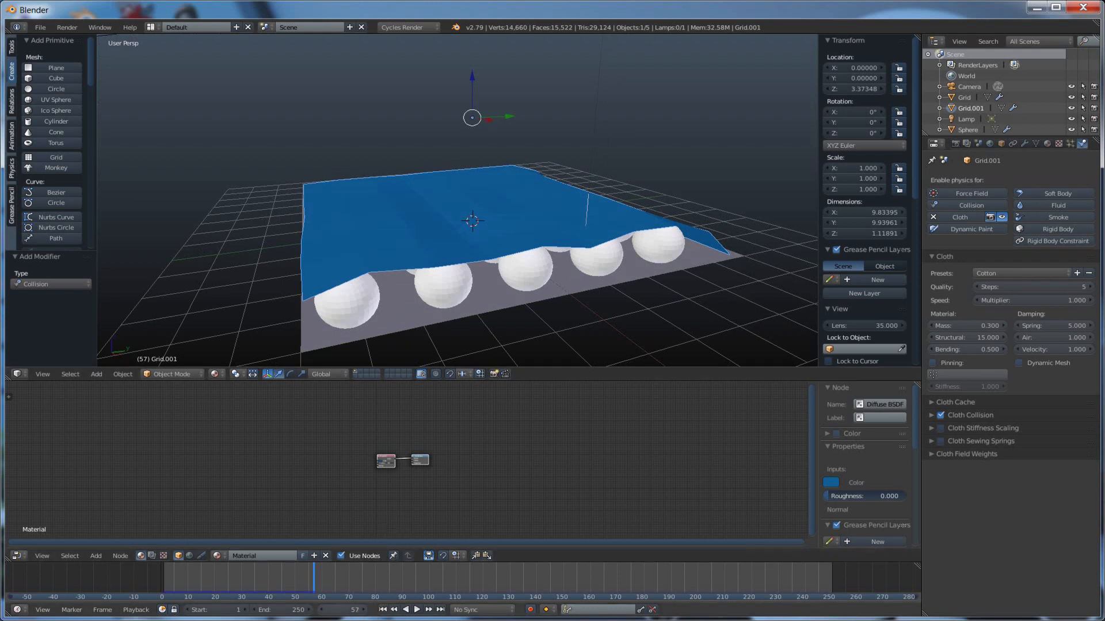
click(383, 610)
middle_drag(468, 192, 472, 195)
scroll(472, 195, down, 1)
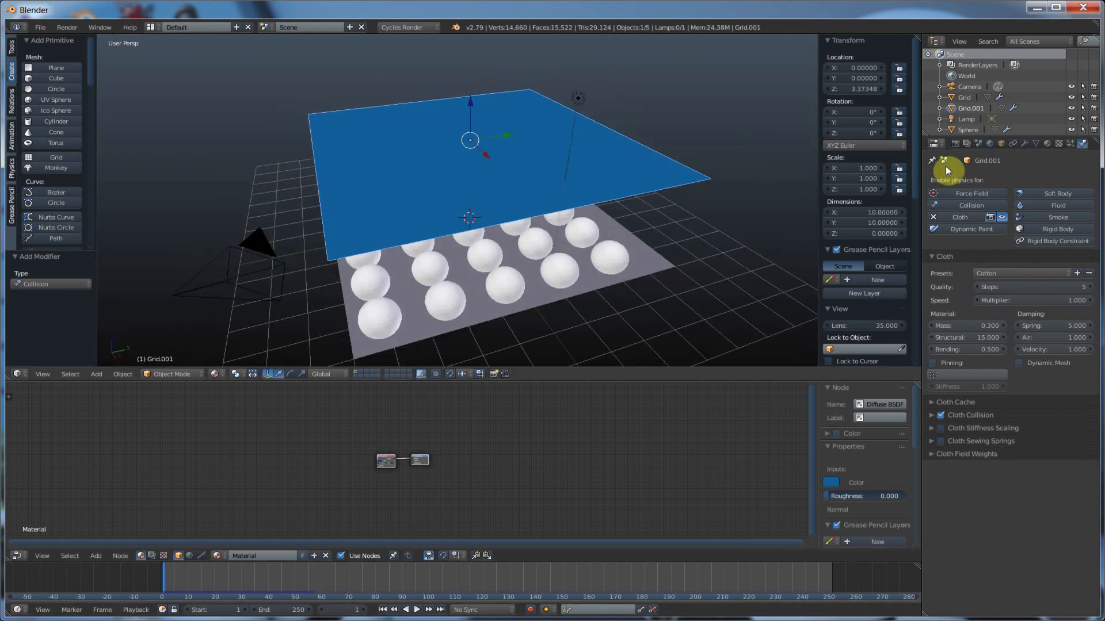
Remove the Cloth physics from the blue plane
right_click(465, 179)
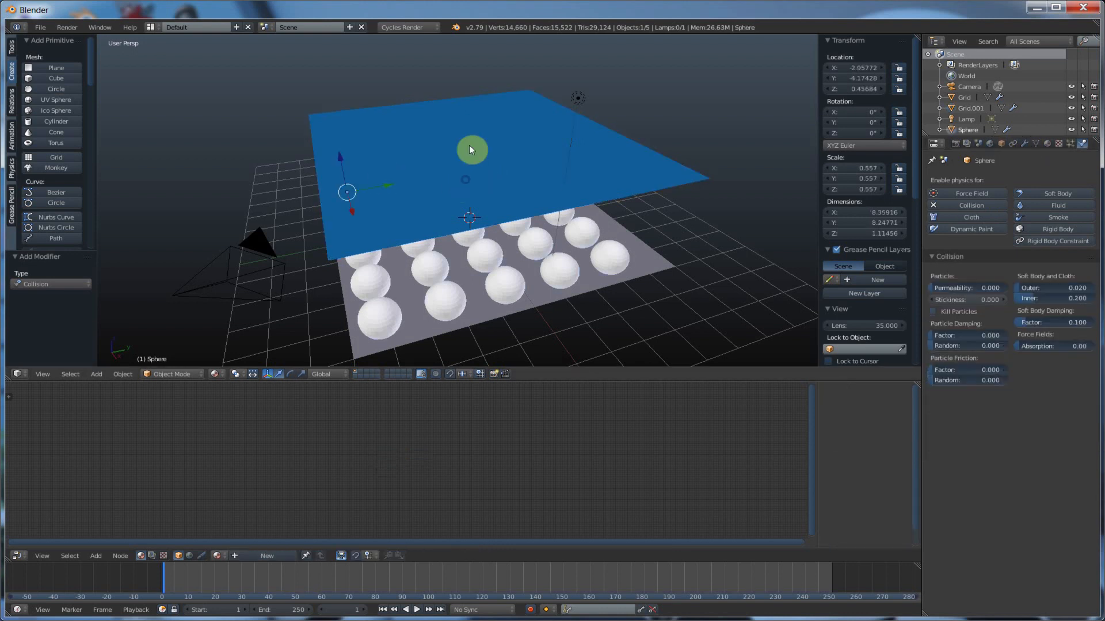
right_click(437, 157)
click(1024, 143)
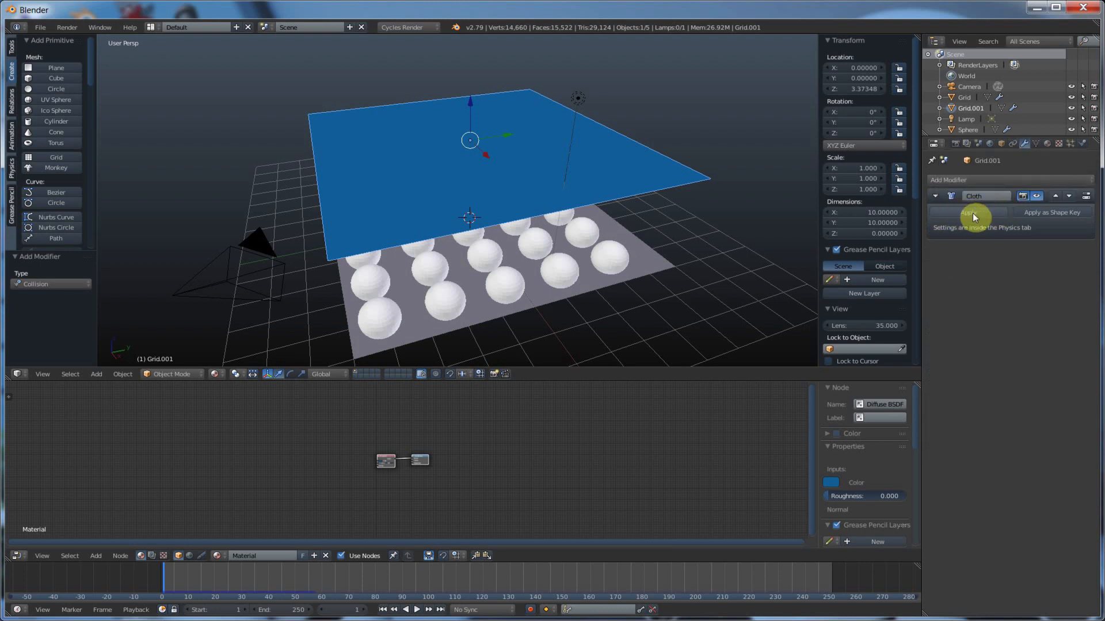
click(951, 179)
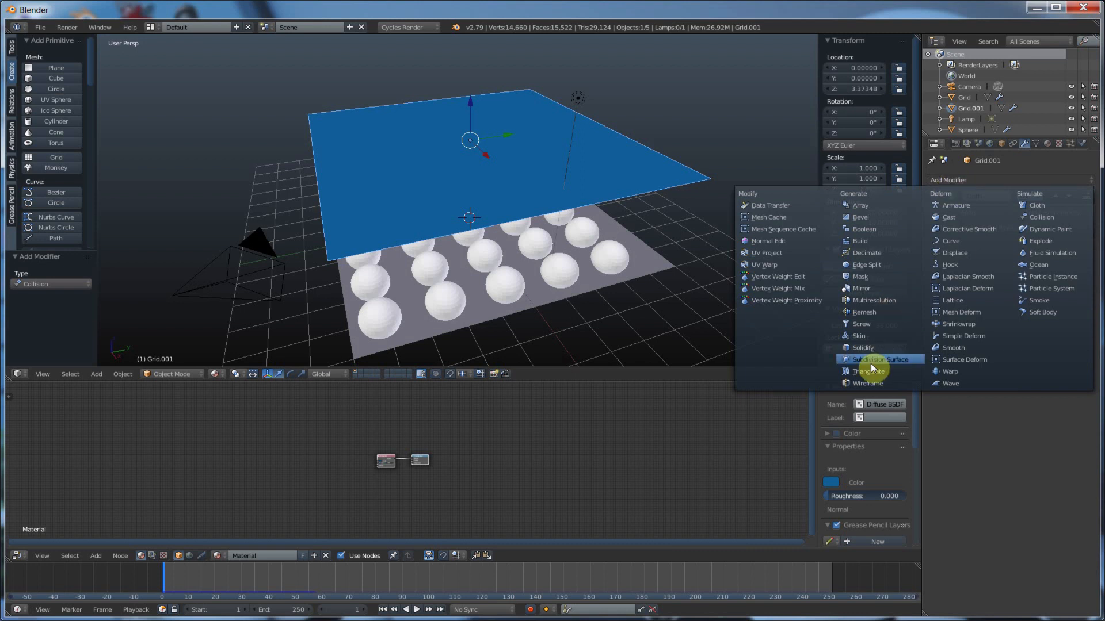
click(979, 404)
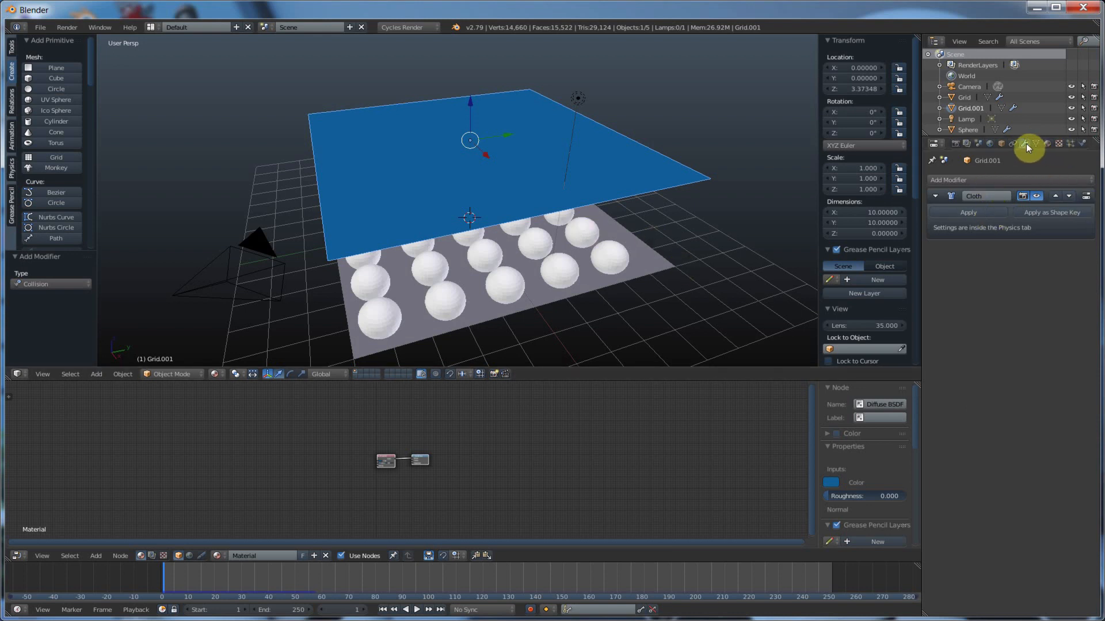
click(1081, 144)
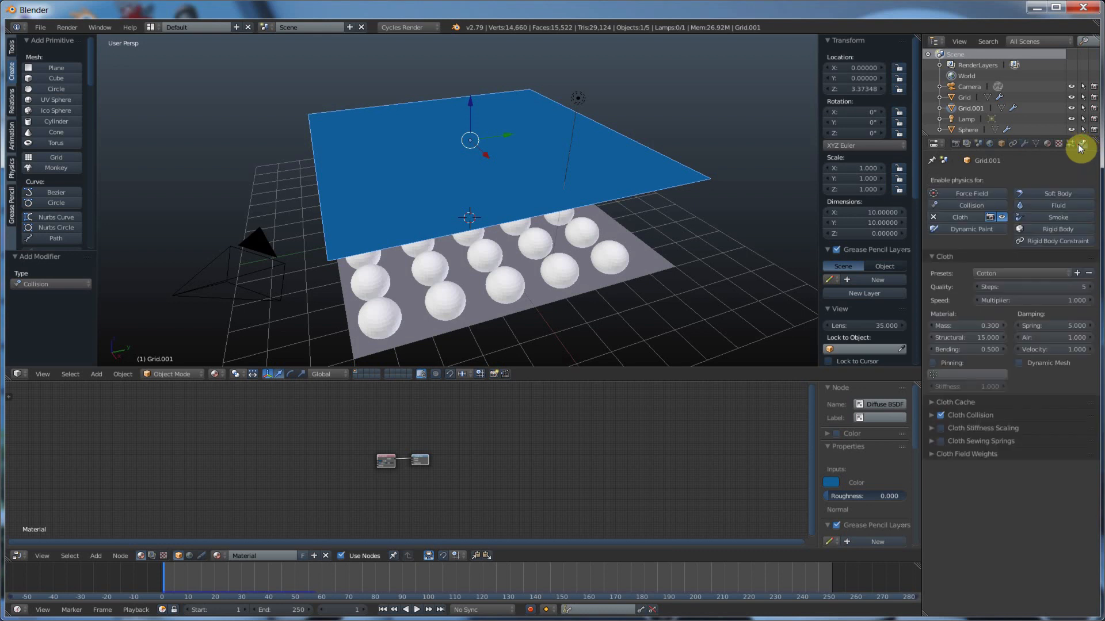
click(933, 217)
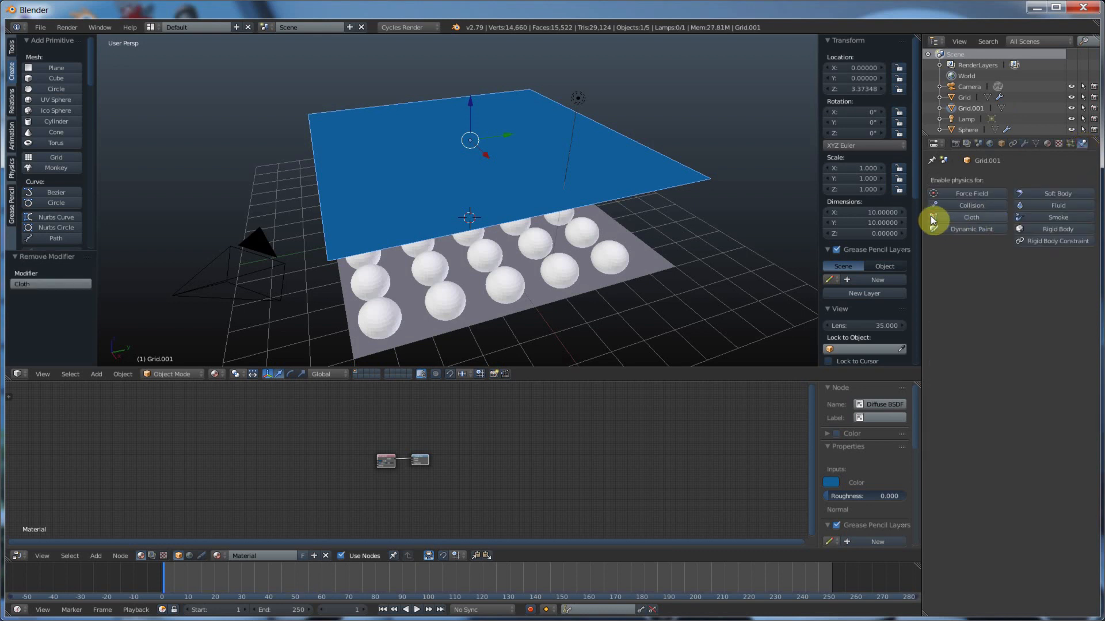
Add a Subdivision Surface modifier to the blue plane and set its View subdivisions to 3
click(1024, 144)
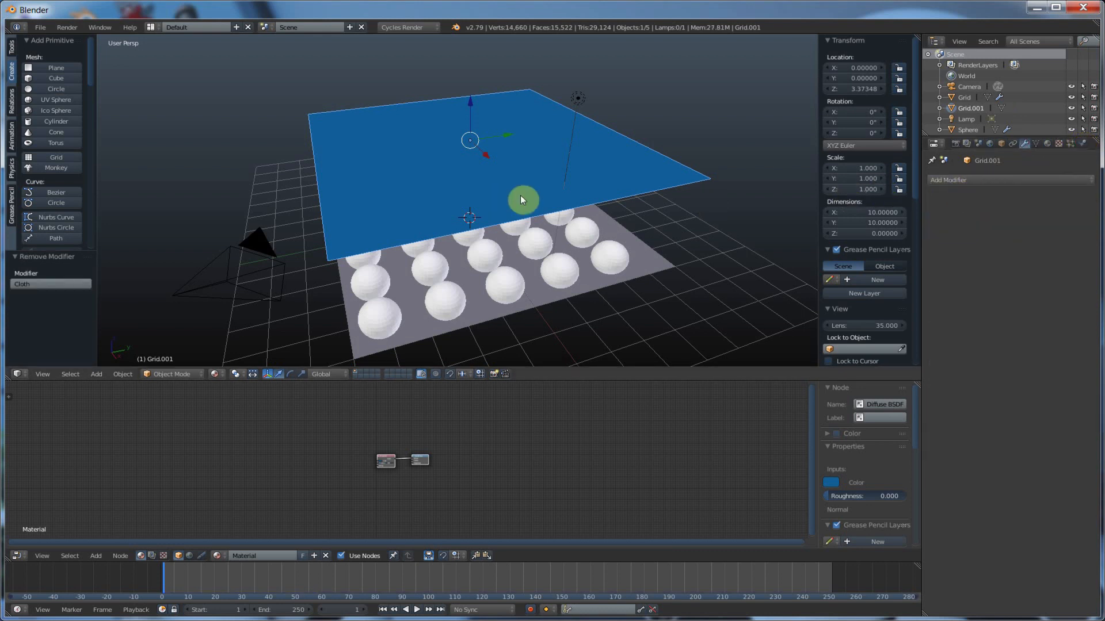
click(956, 180)
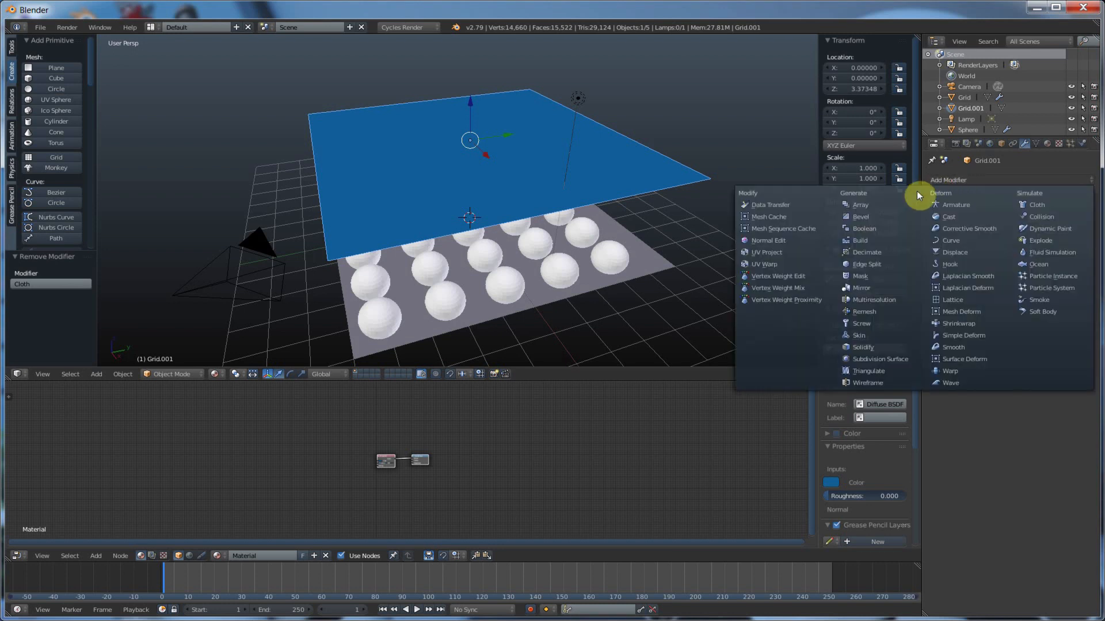
click(948, 180)
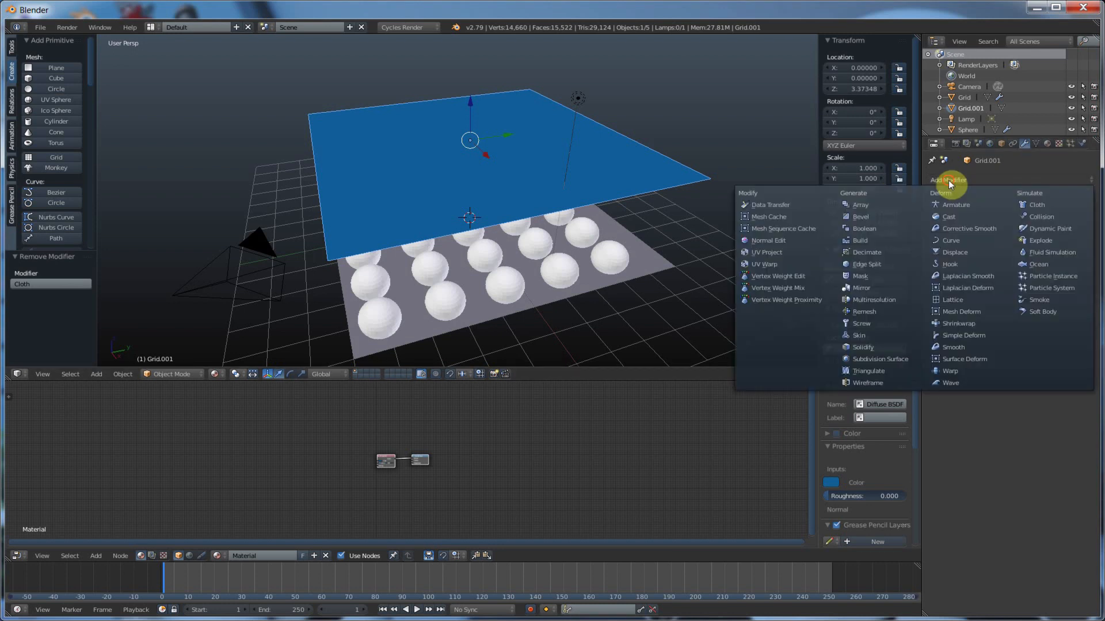
click(862, 362)
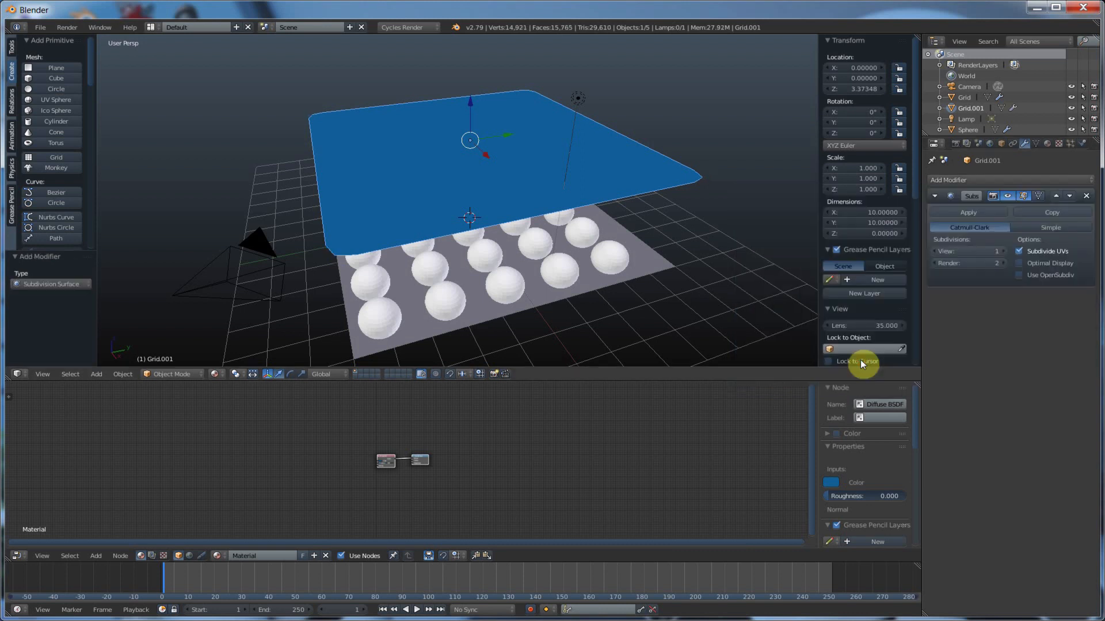
click(1004, 252)
click(1004, 251)
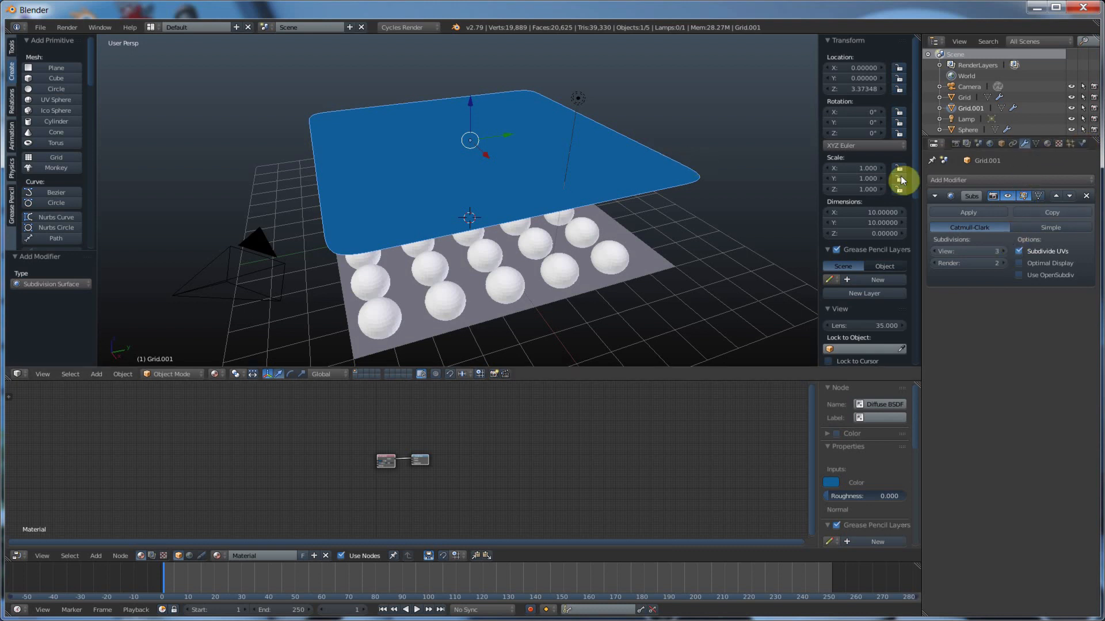
Enable Cloth physics on the subdivided blue plane, after its Subdivision Surface modifier
click(1084, 143)
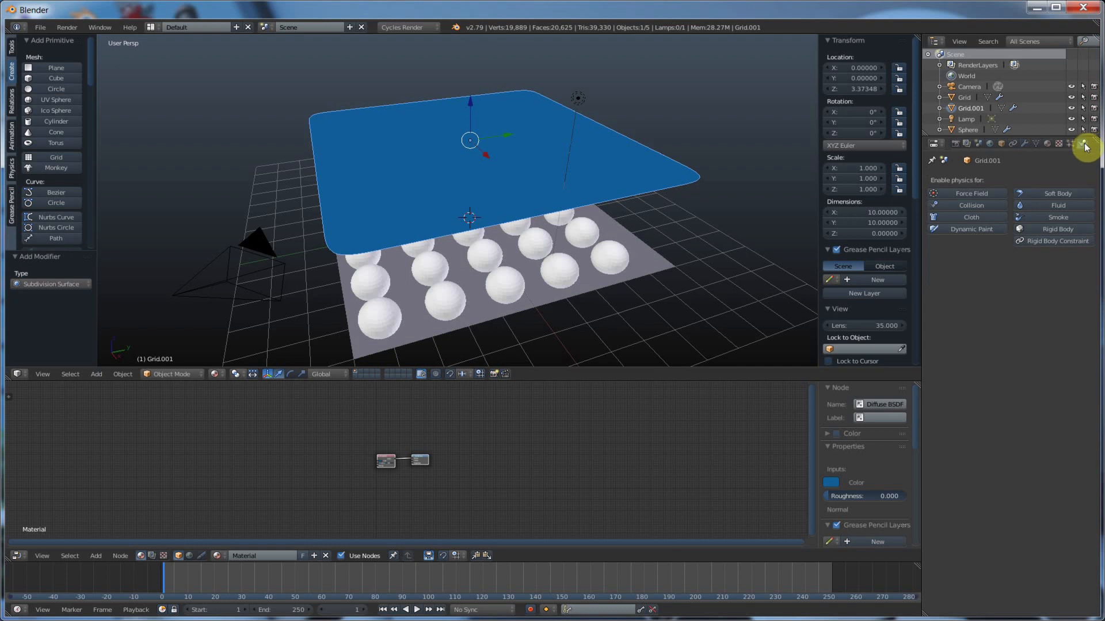
click(971, 218)
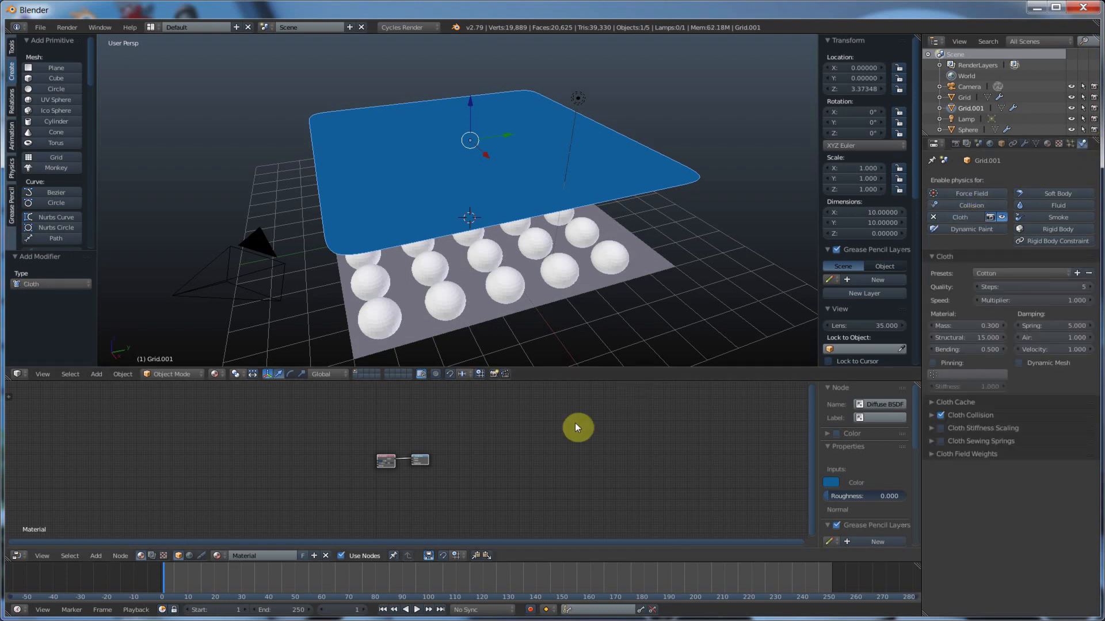
Play the cloth simulation to examine how the subdivided blue plane drapes over the spheres, and stop playback
click(416, 610)
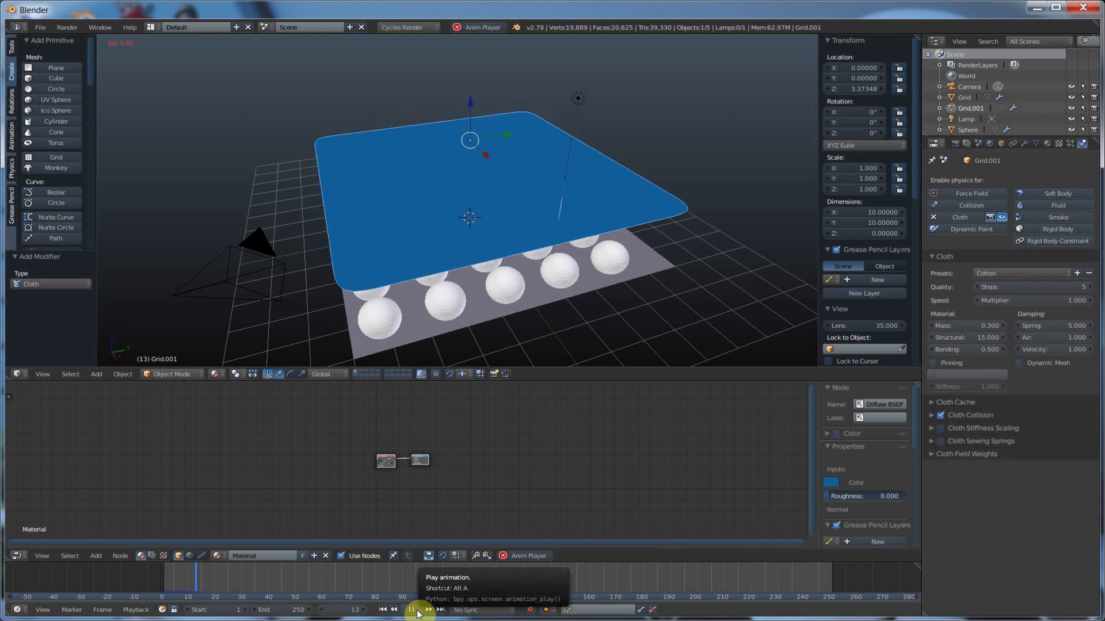
middle_drag(667, 282, 664, 268)
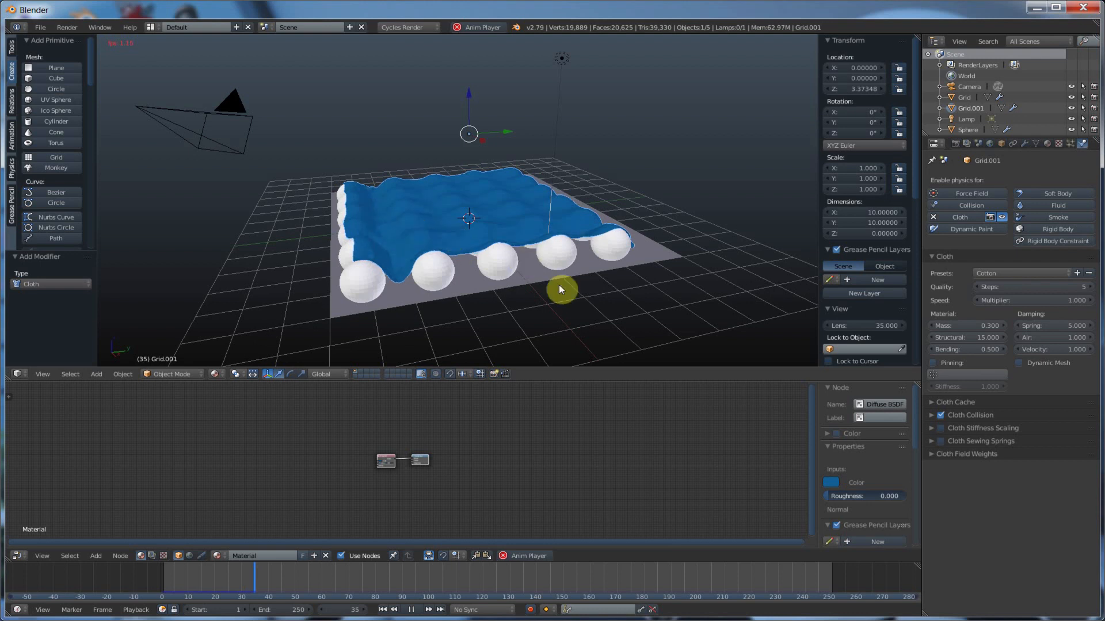
middle_drag(564, 296, 395, 240)
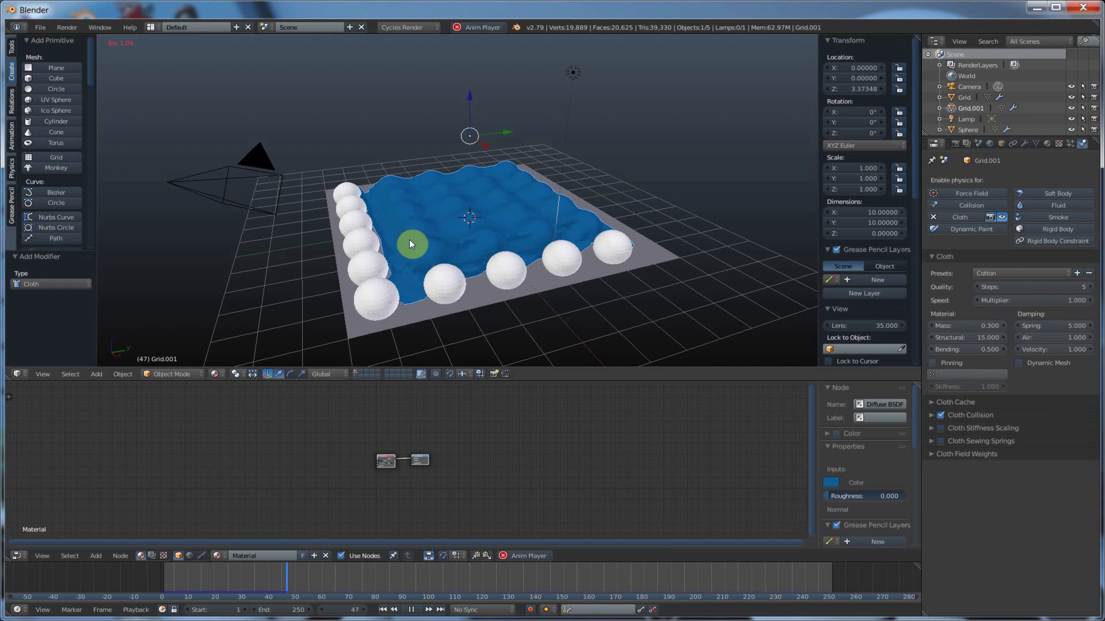
click(411, 610)
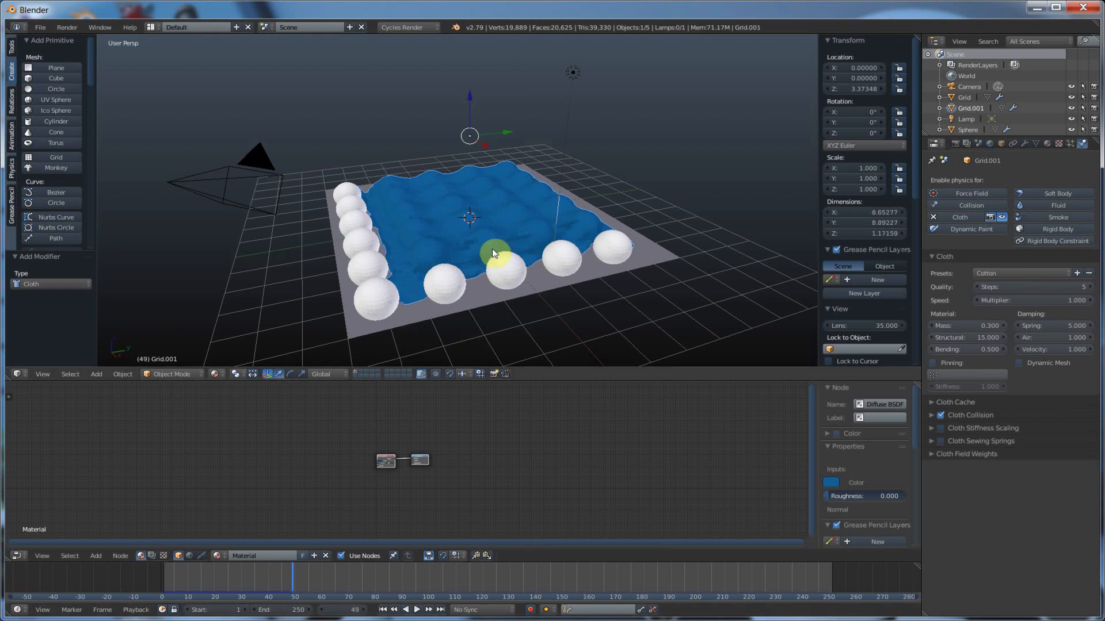
Apply smooth shading to the draped blue plane and inspect its surface
scroll(494, 270, up, 4)
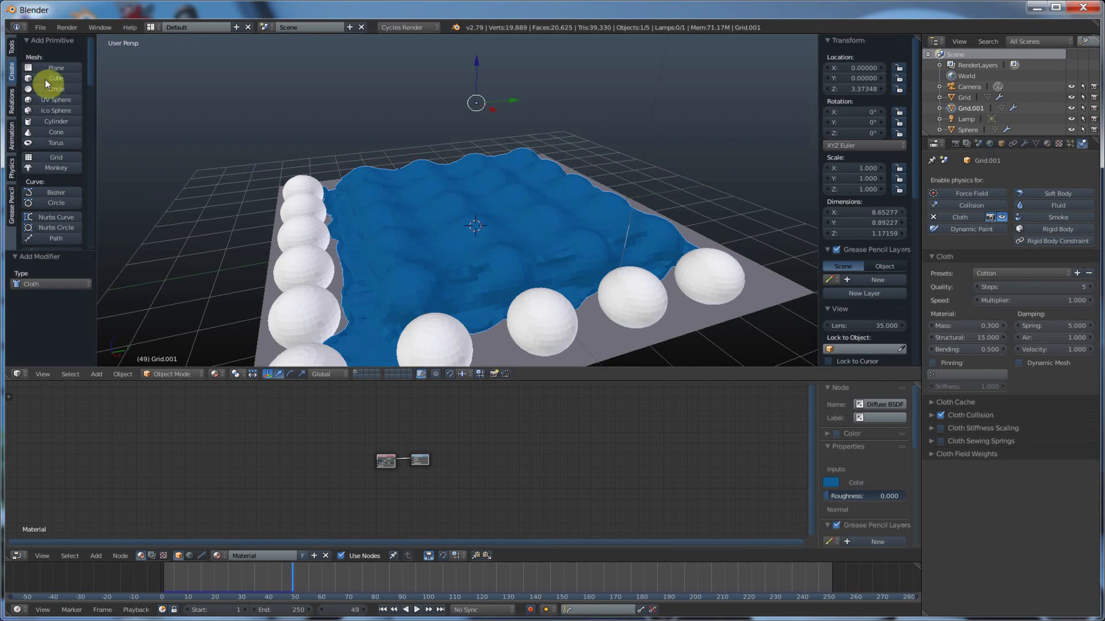
click(11, 48)
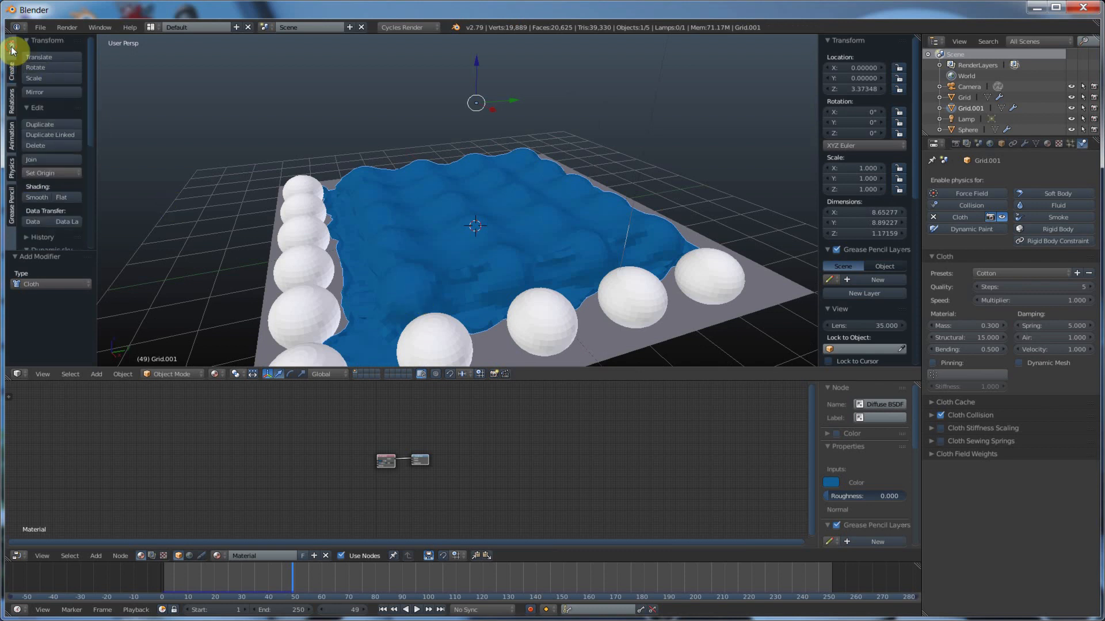
click(32, 202)
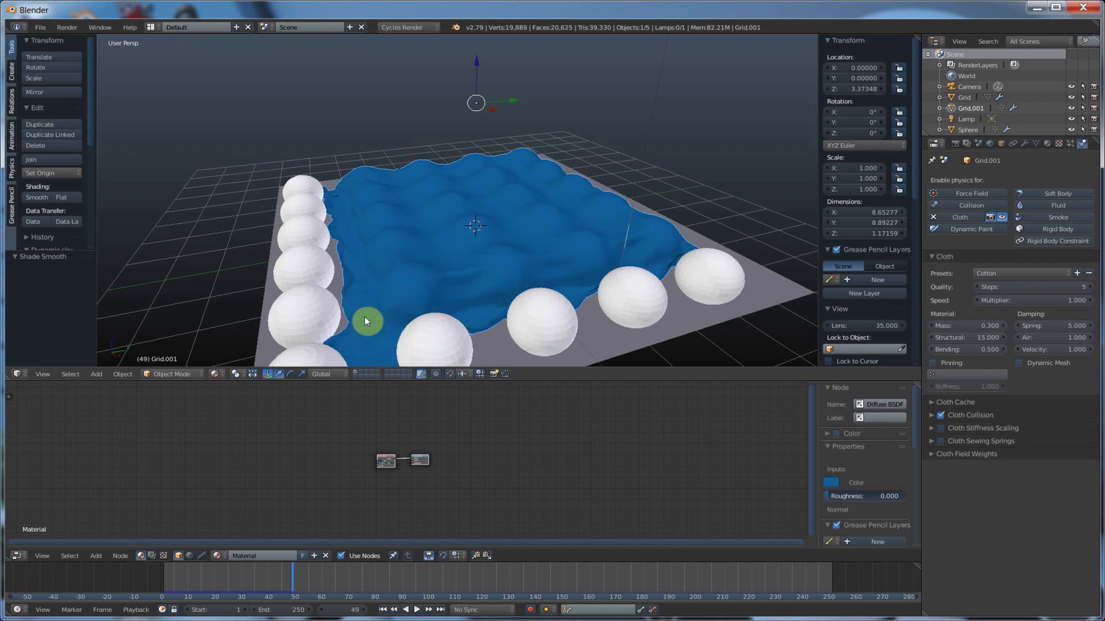
middle_drag(558, 218, 522, 257)
scroll(522, 256, down, 1)
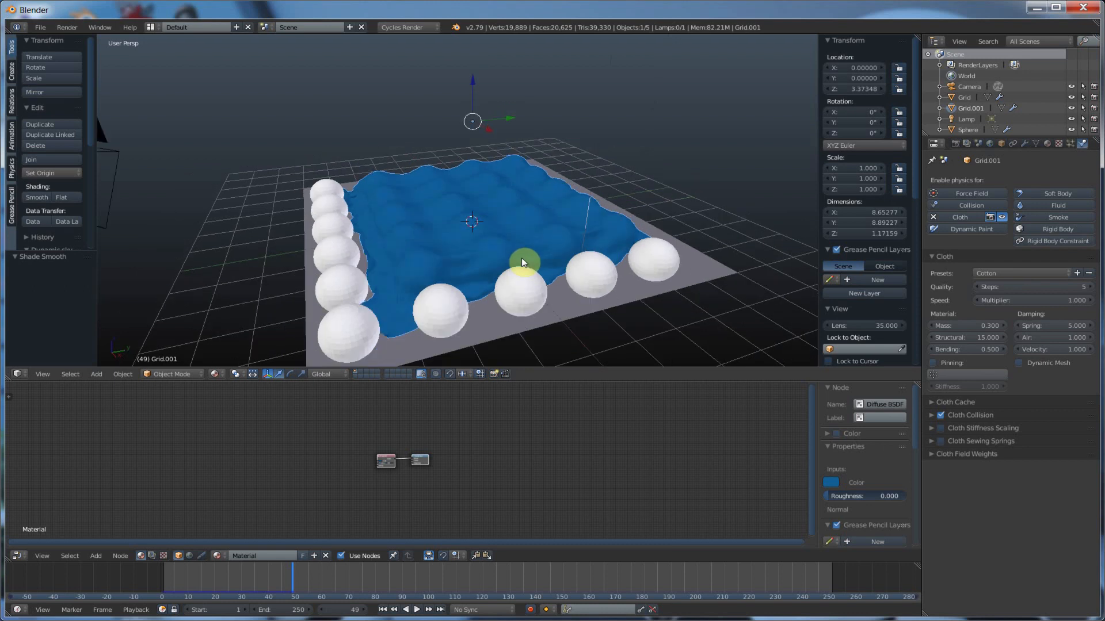
From the first frame, apply the Rubber cloth preset to the blue plane and play the simulation to check its drape
click(383, 609)
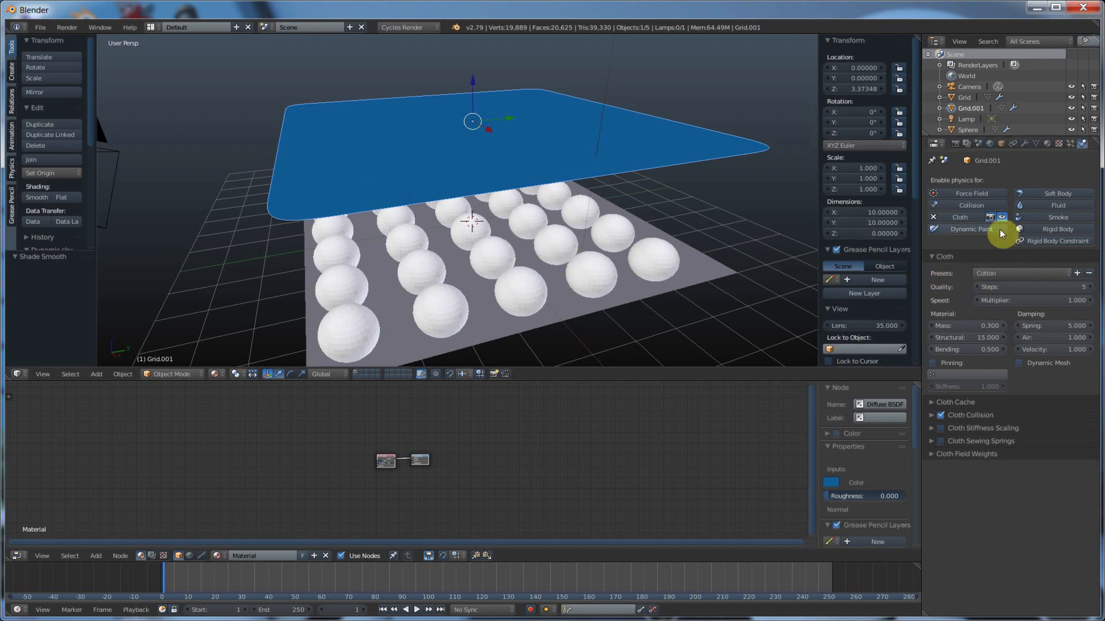
click(998, 274)
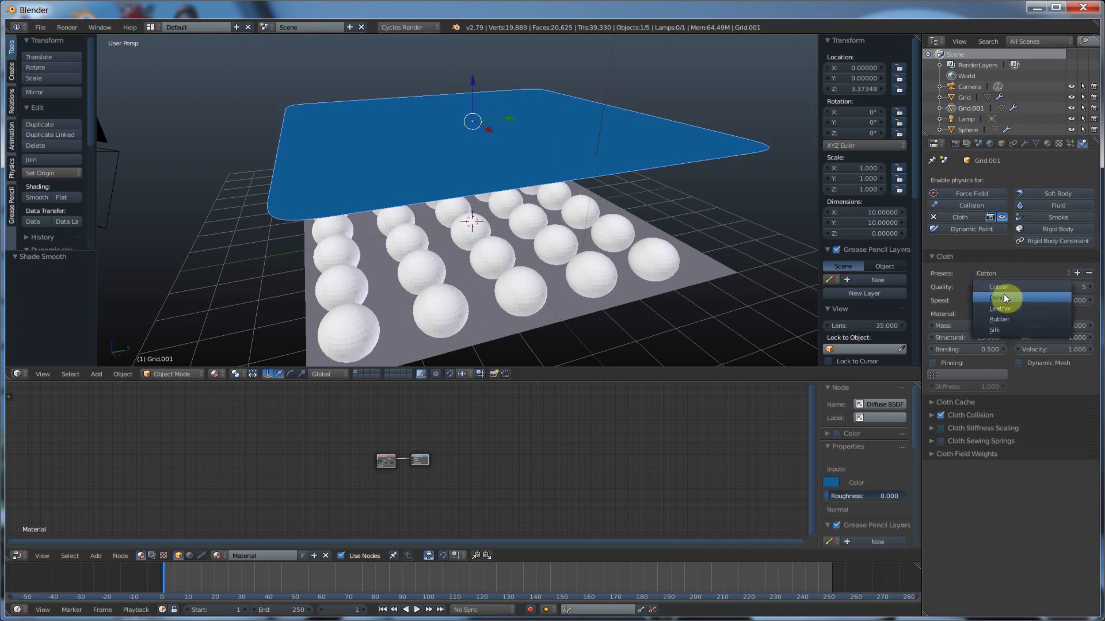
click(995, 320)
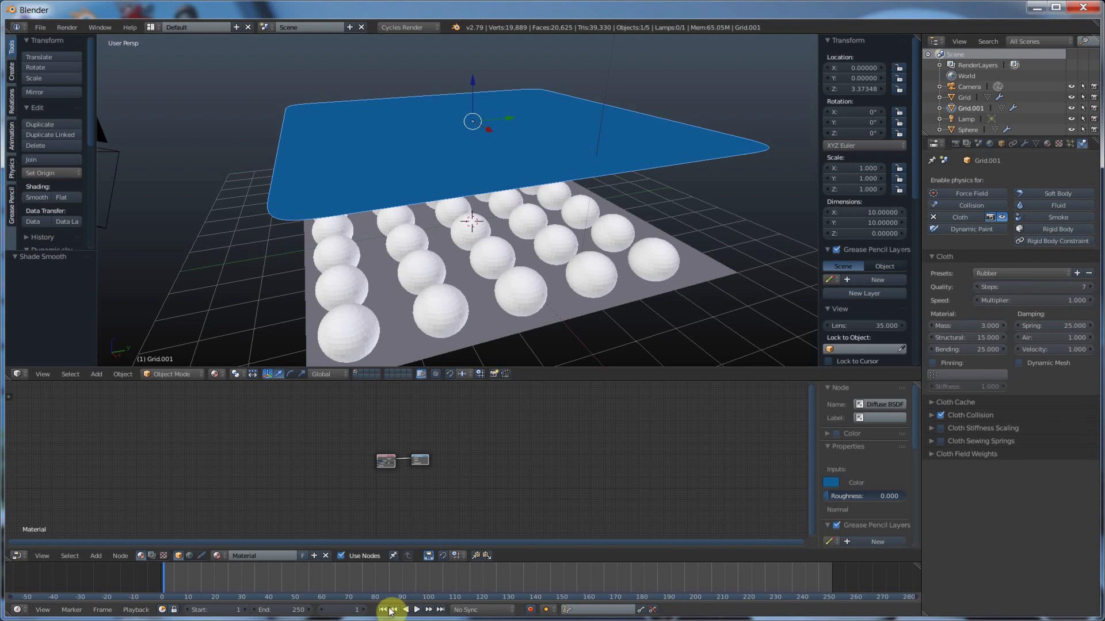
click(418, 610)
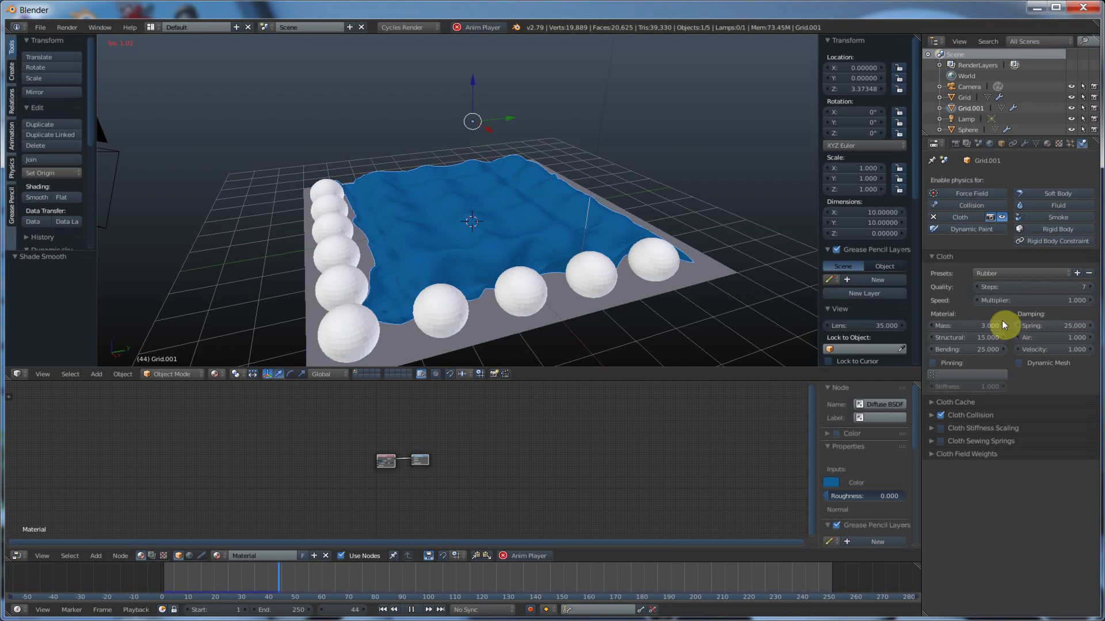
click(411, 610)
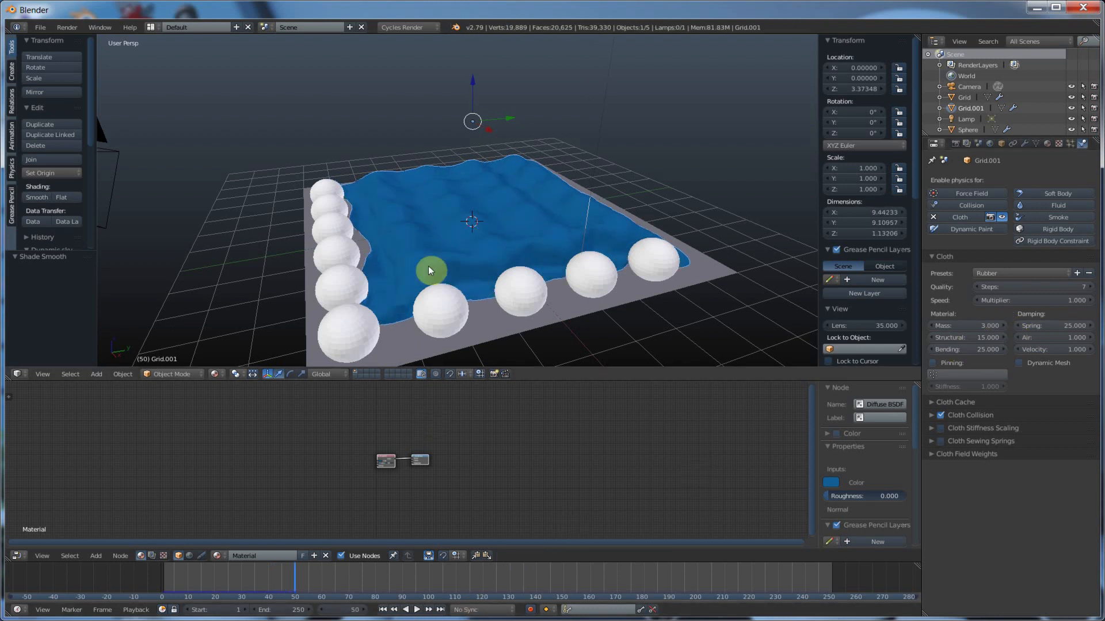
From the first frame, switch the blue plane's cloth preset to Silk and play the simulation until the plane rests on the spheres
click(385, 611)
click(992, 275)
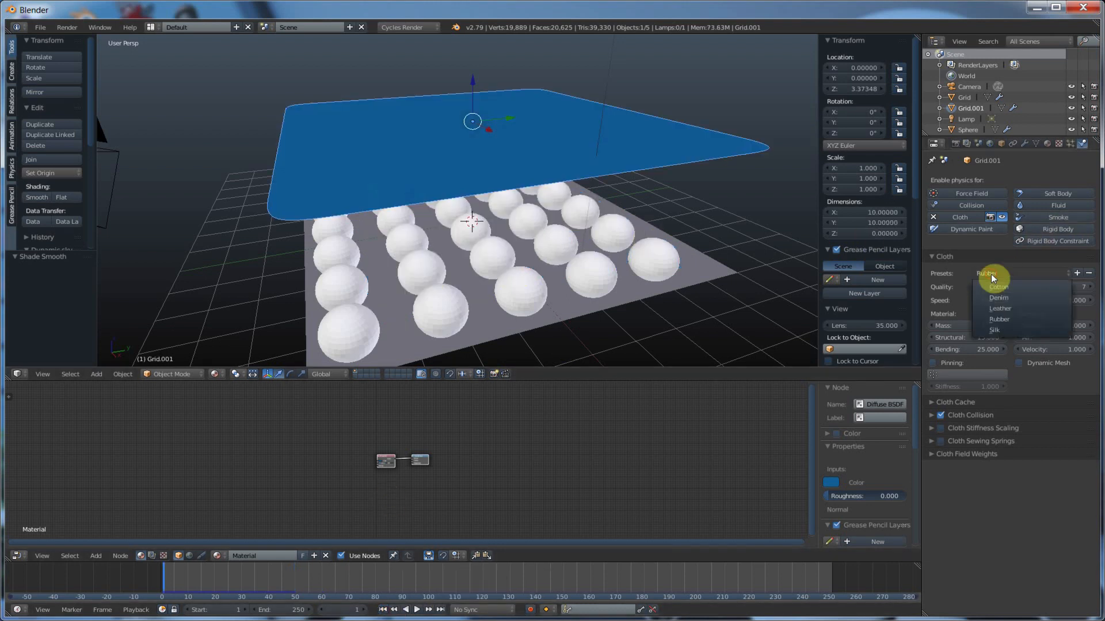
click(996, 331)
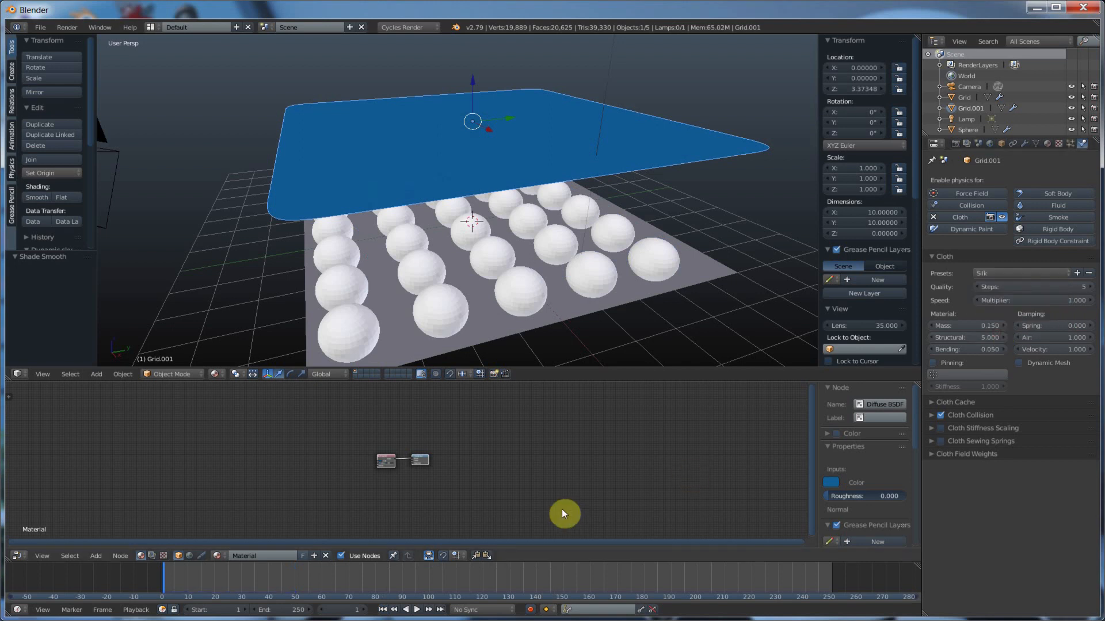
click(418, 610)
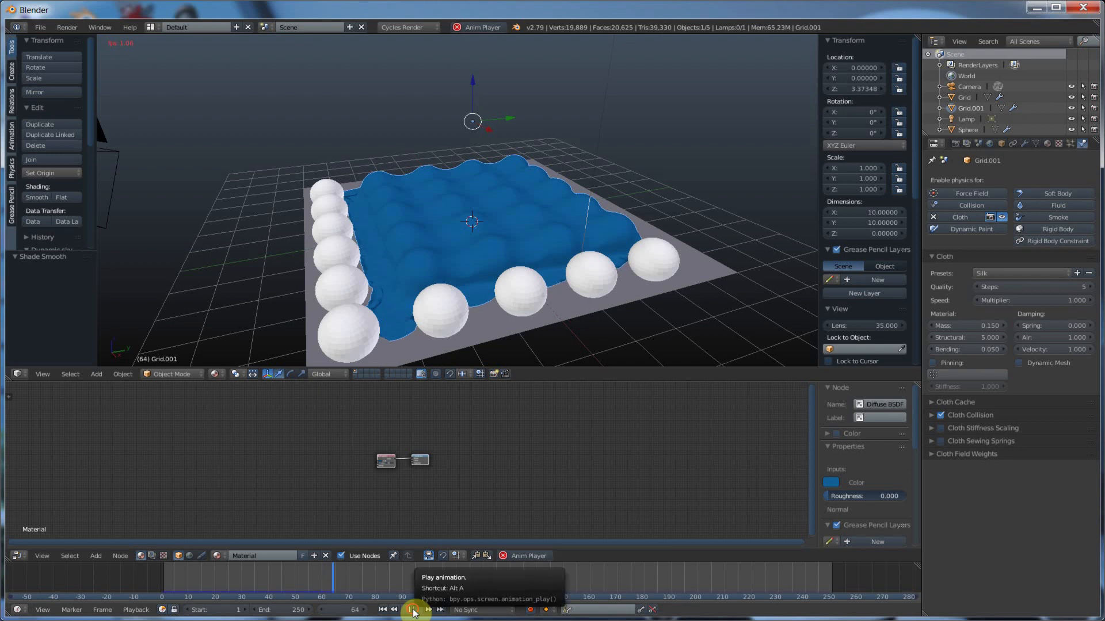
click(412, 609)
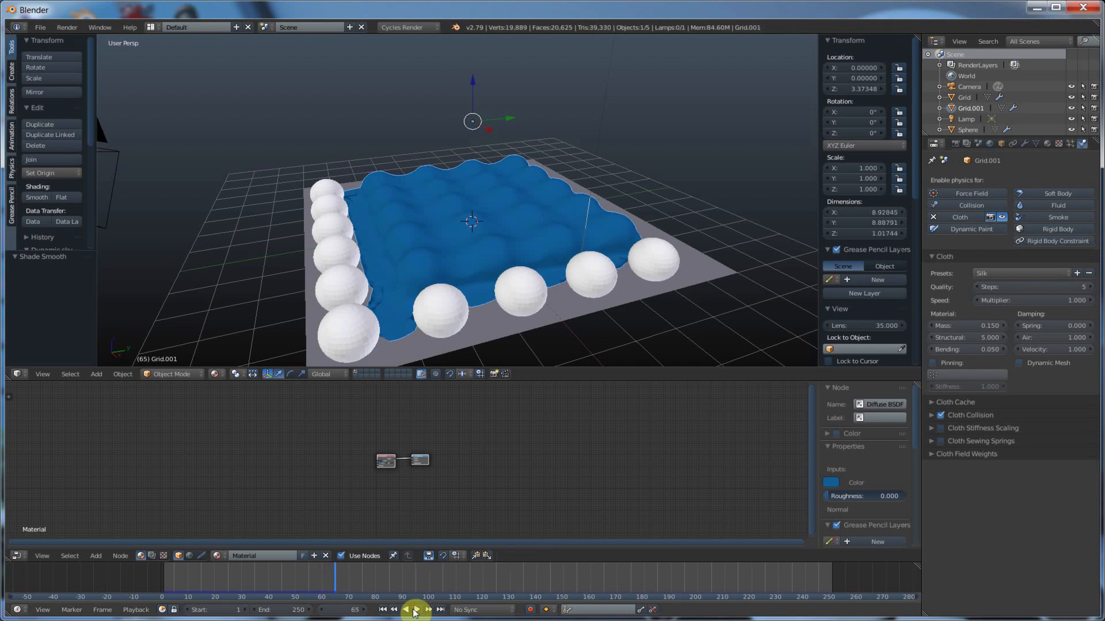
Show the Cloth Cache settings and scrub the timeline back to frame 3 to review the cached motion
click(950, 401)
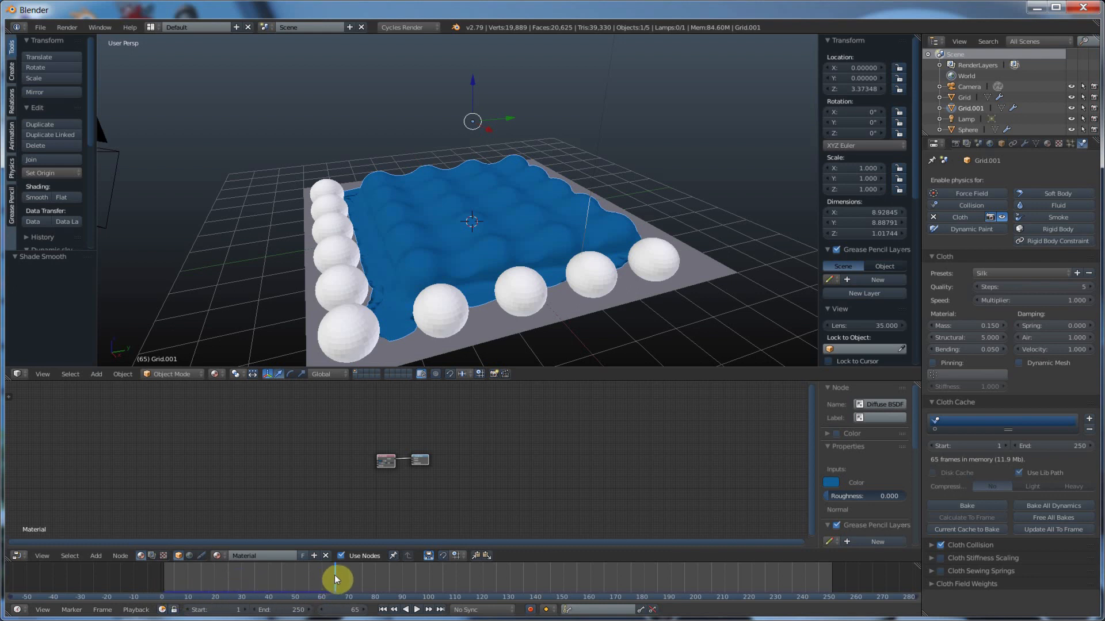
key(shift+alt+a)
drag(301, 581, 170, 581)
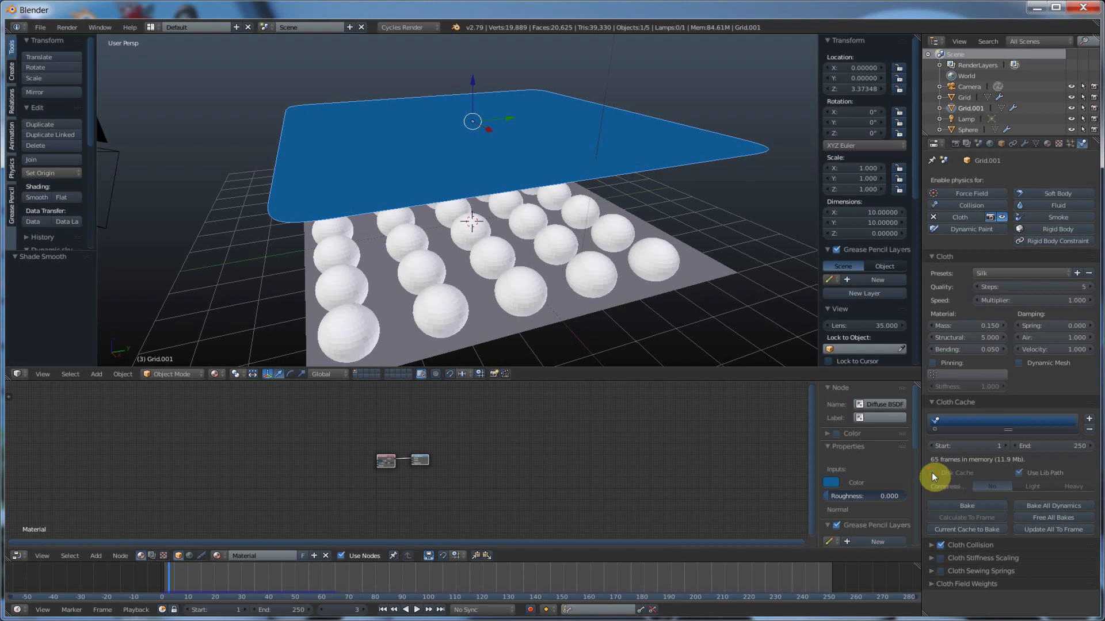
Add a second cloth cache to the blue plane and delete it again
click(1089, 418)
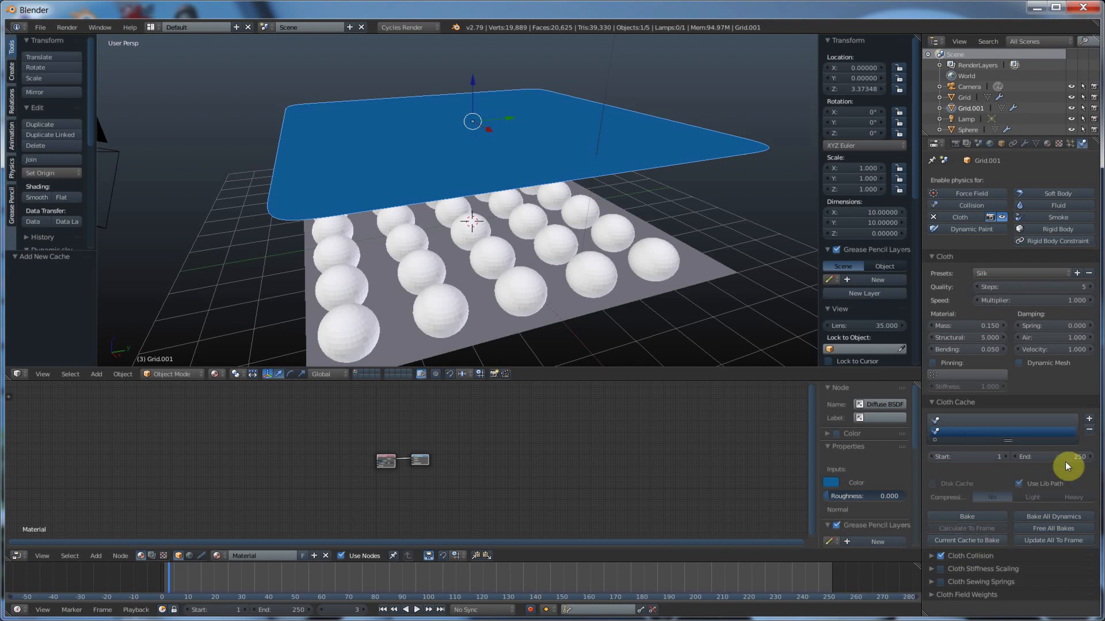
click(1088, 430)
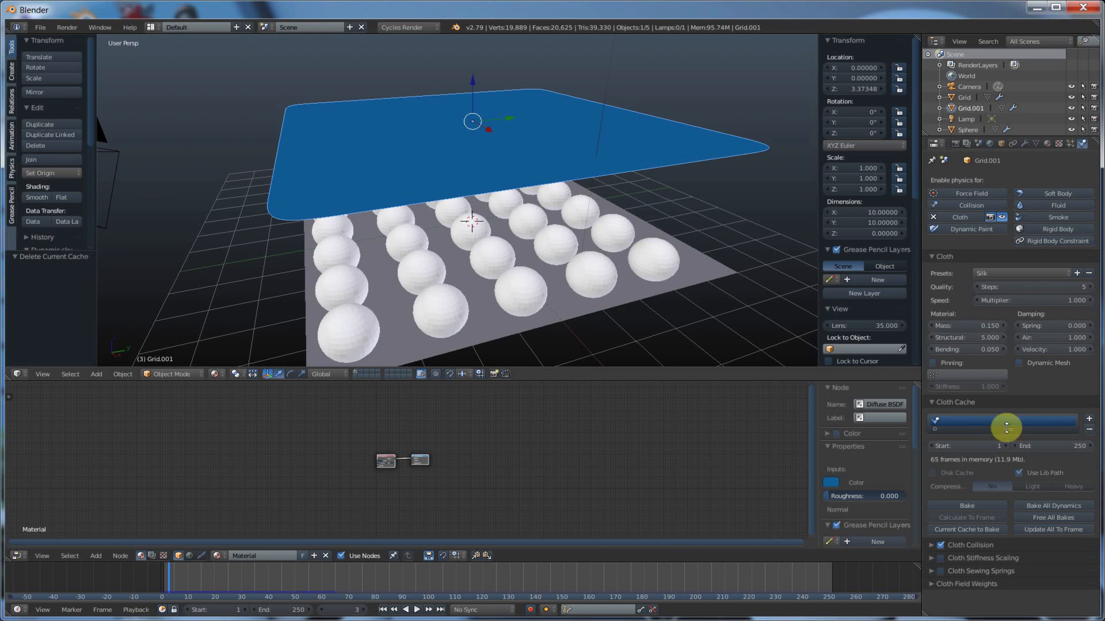
Play back the Silk cloth simulation and scrub the timeline back to frame 37
key(alt+a)
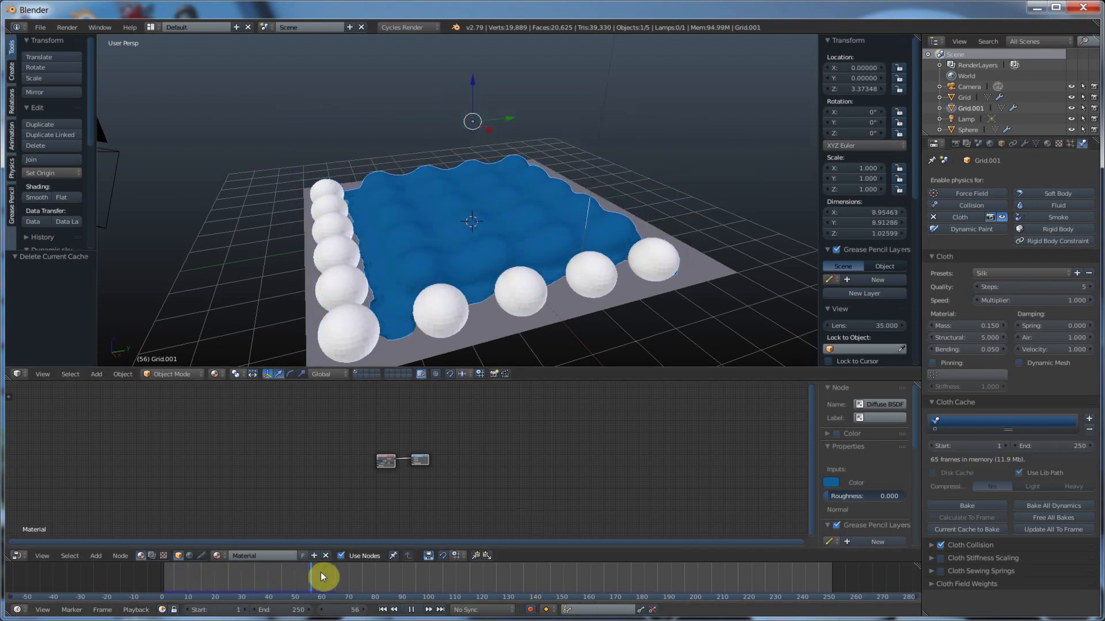
drag(334, 571, 261, 568)
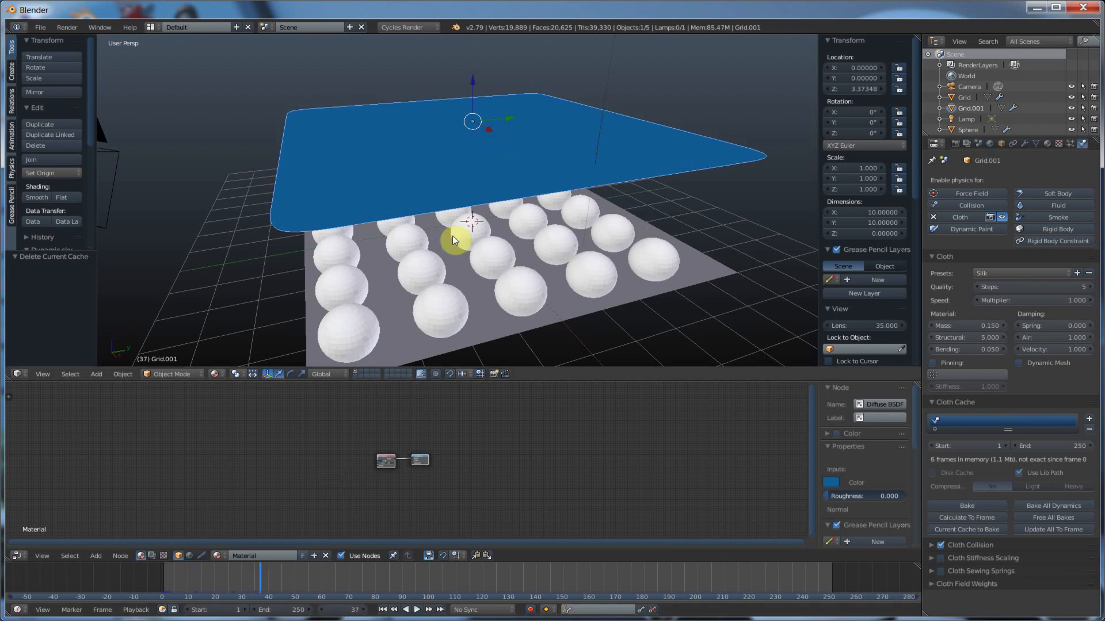